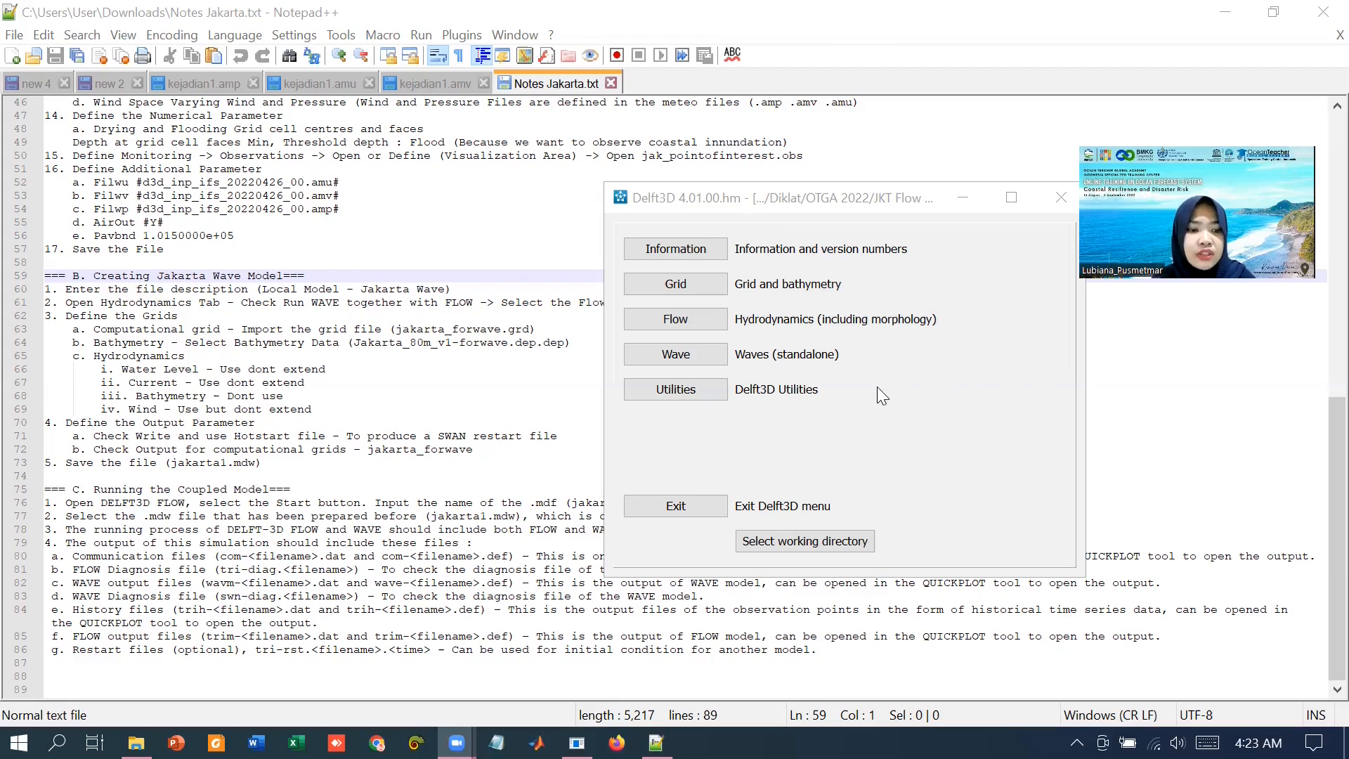
Step: Open the WAVE input editor and enter the model description 'Local Model - Jakarta Wace'
click(699, 322)
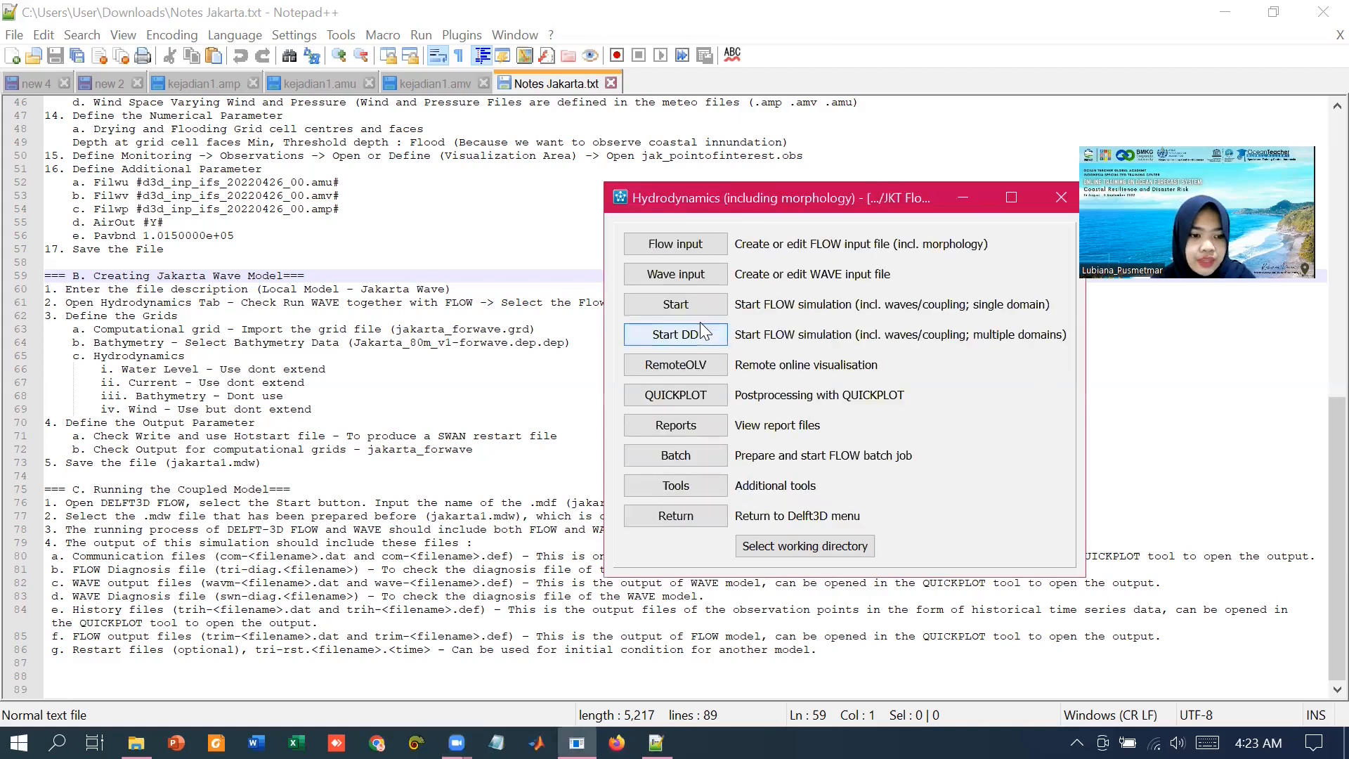
click(703, 277)
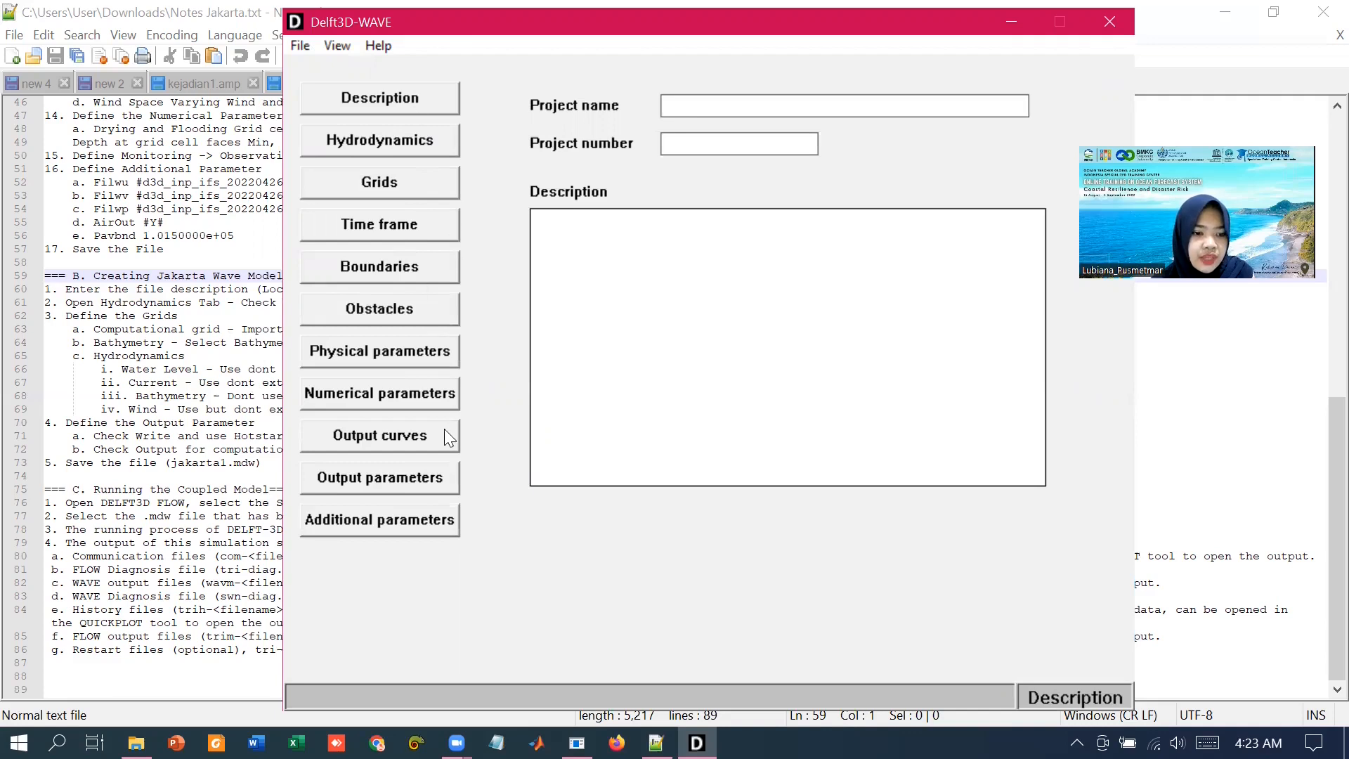
click(396, 97)
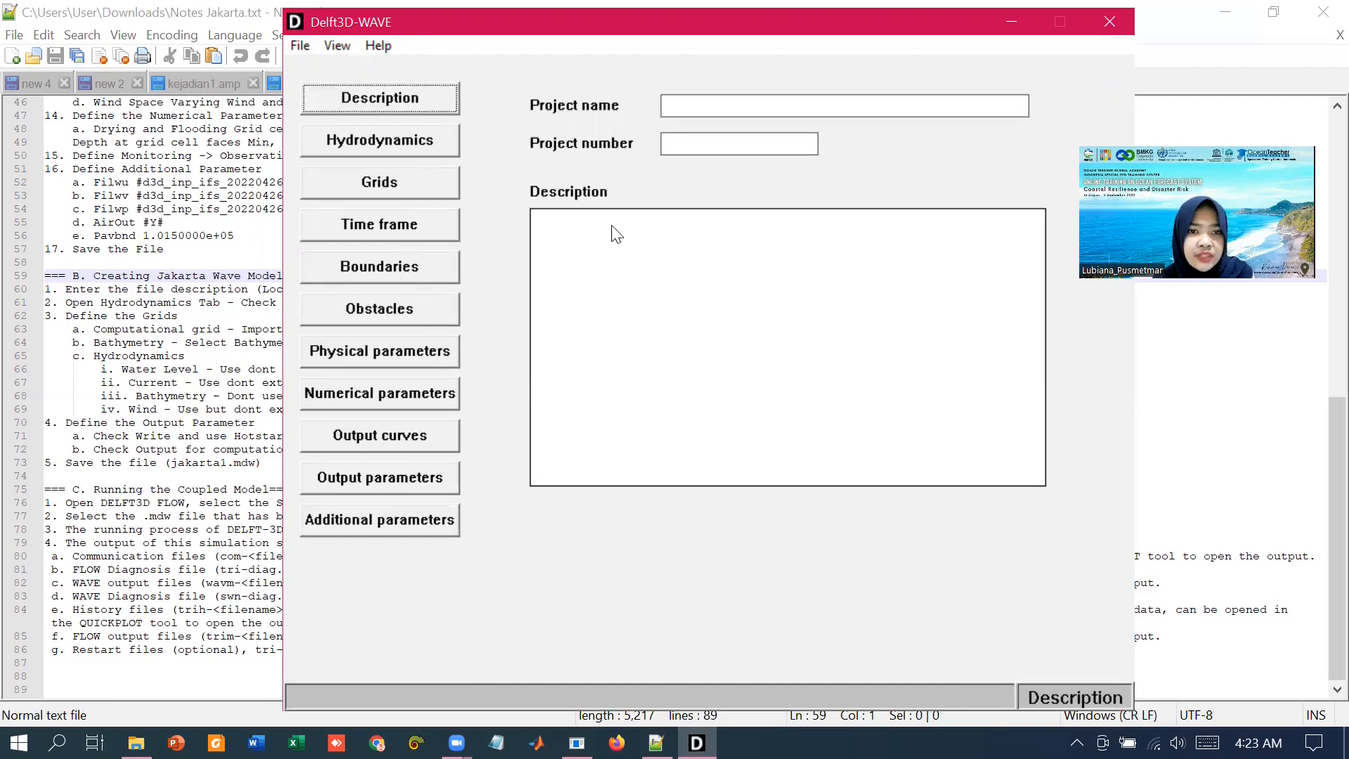
click(651, 266)
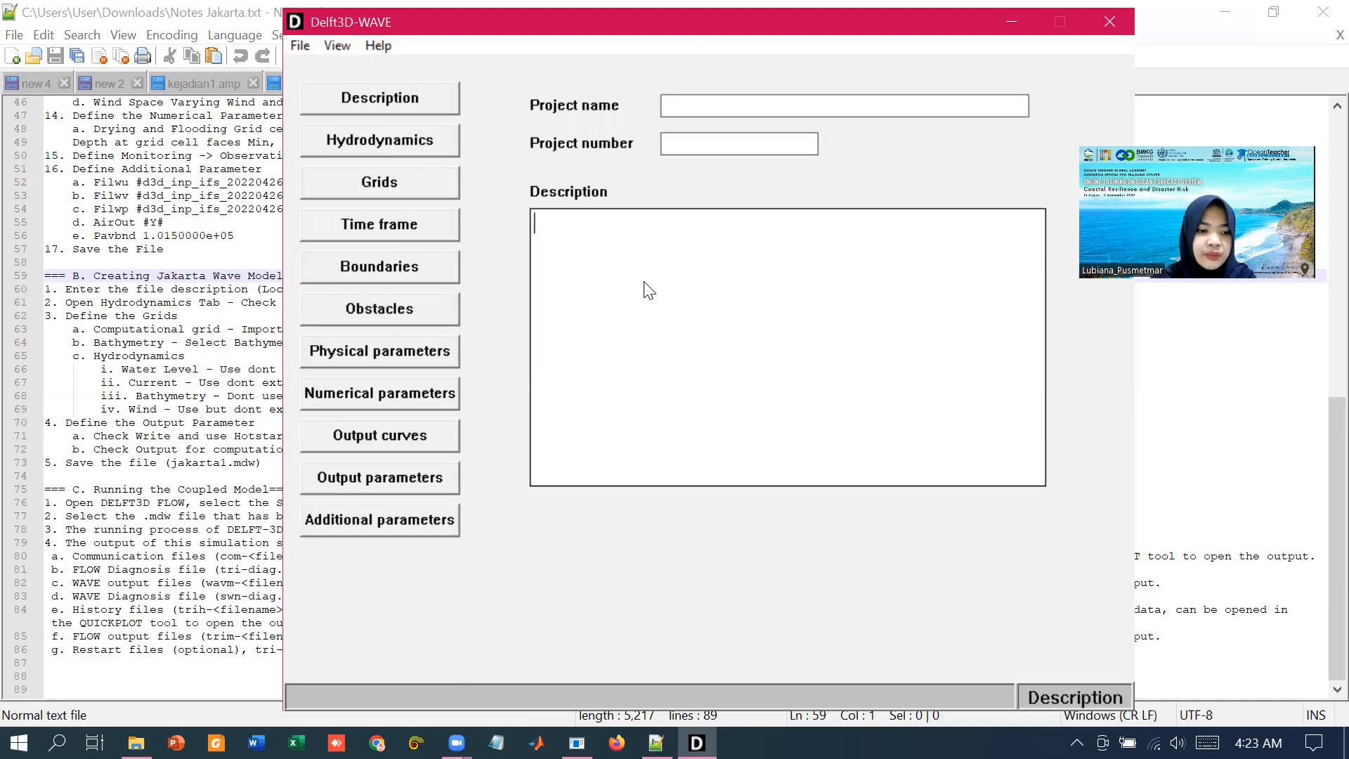
text(Local Mode)
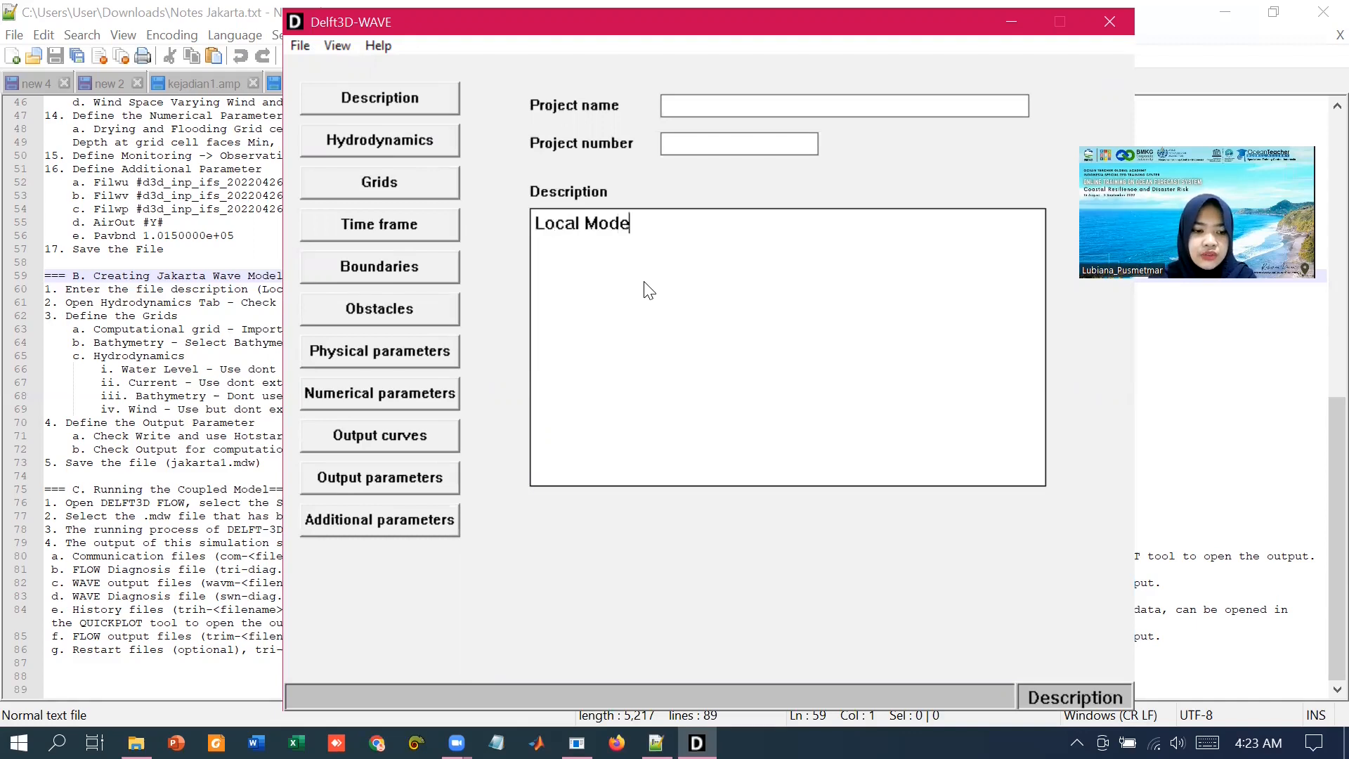
text(l - Jaka)
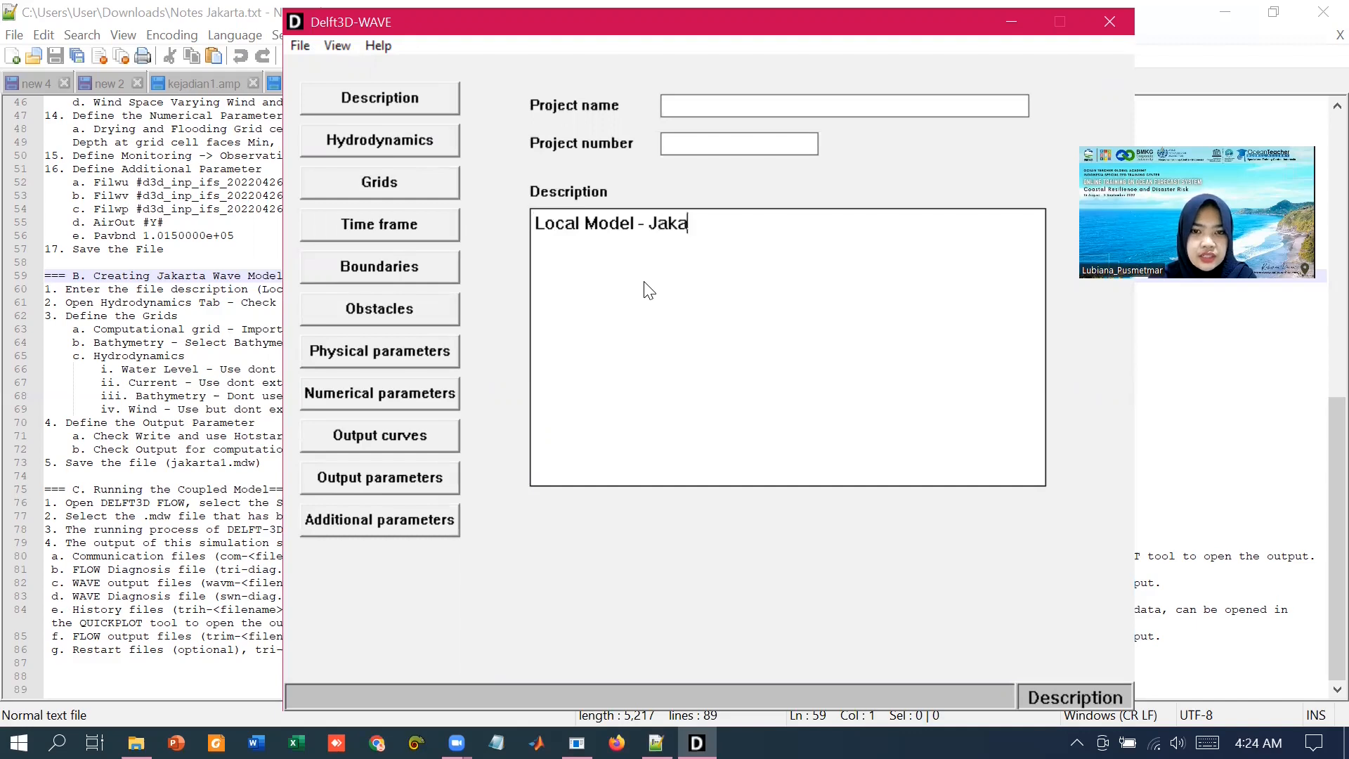
text(rta Wace)
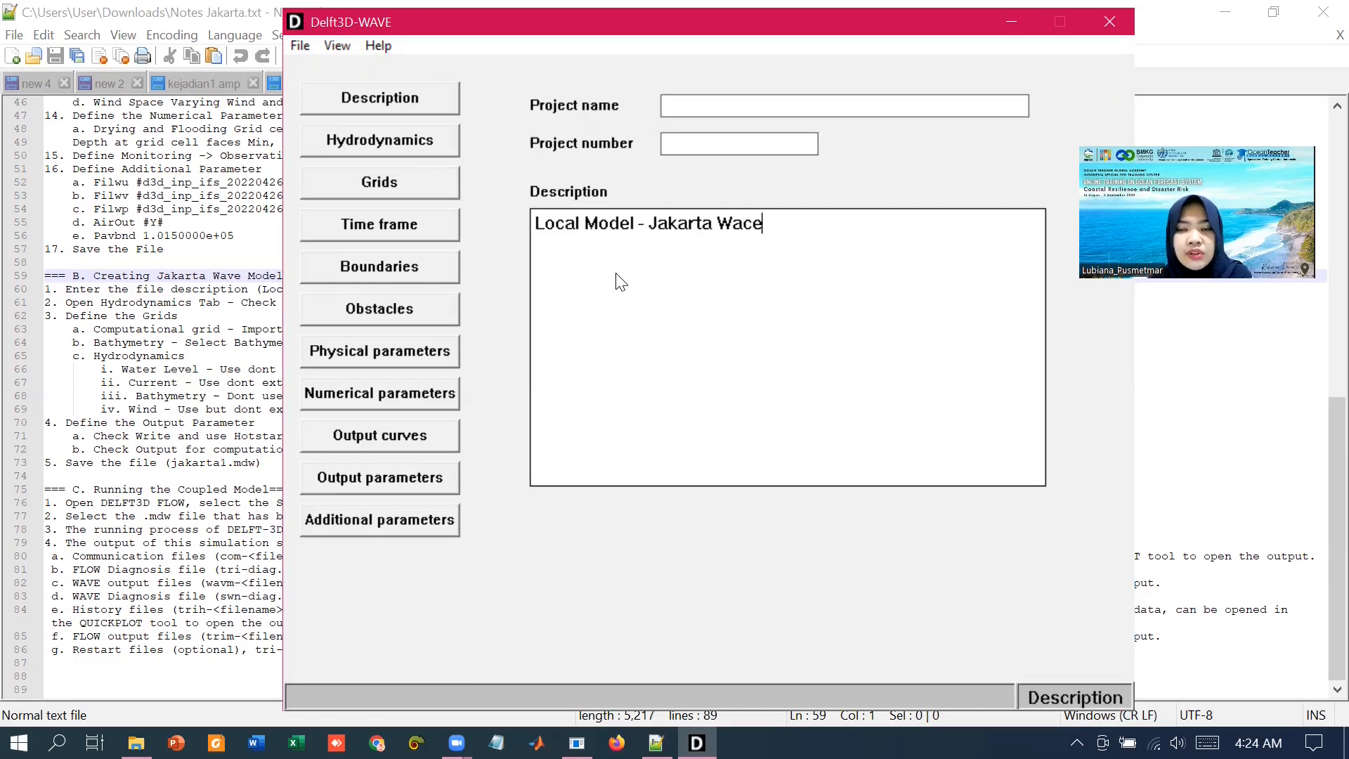
Step: Enable running WAVE together with FLOW and select jakarta1.mdf as the FLOW file
click(398, 145)
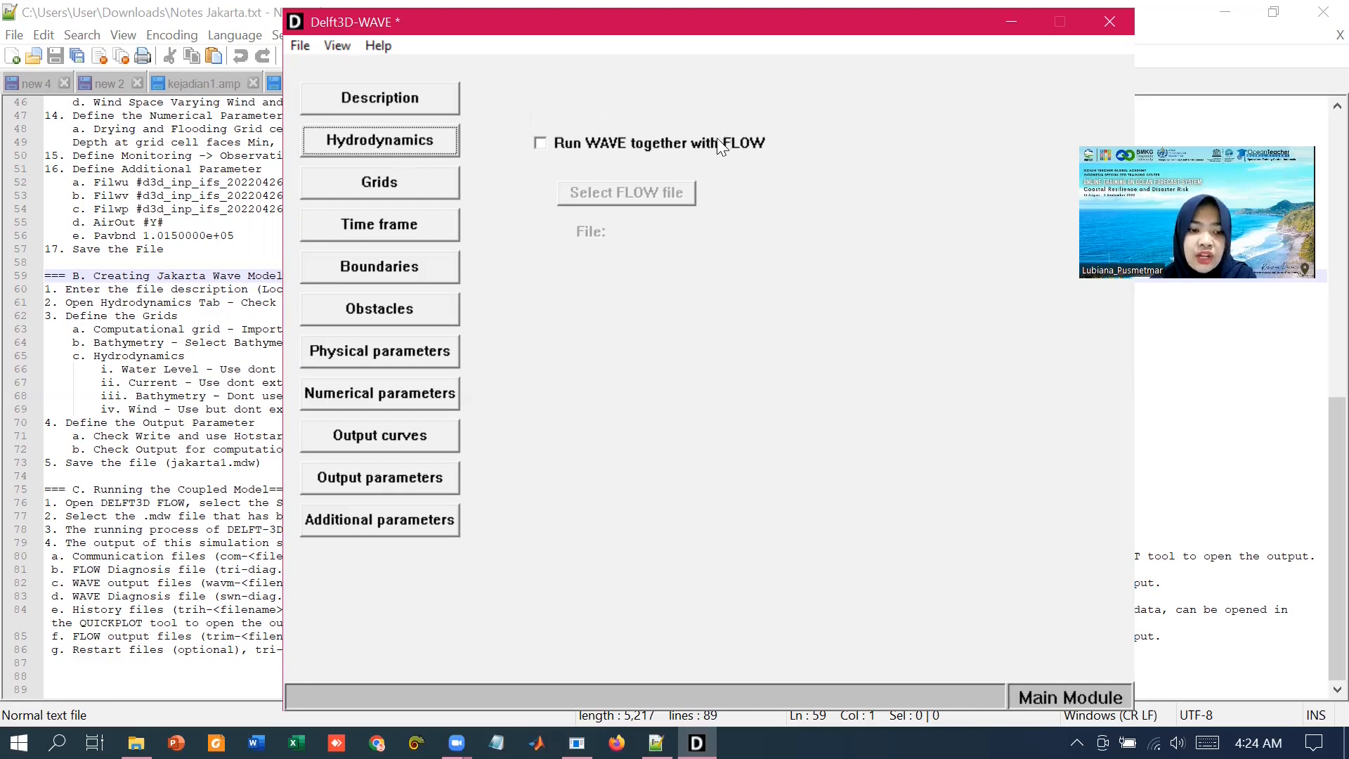
click(539, 144)
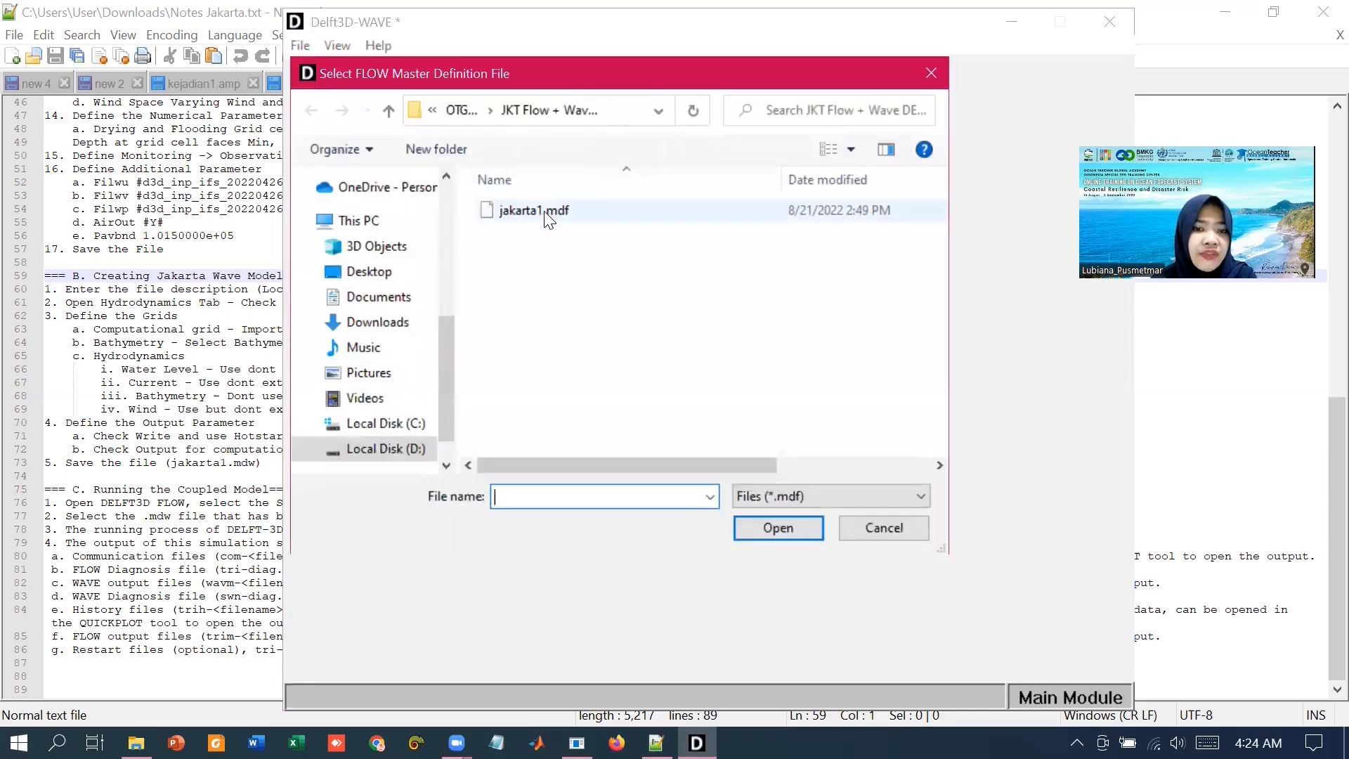
click(522, 211)
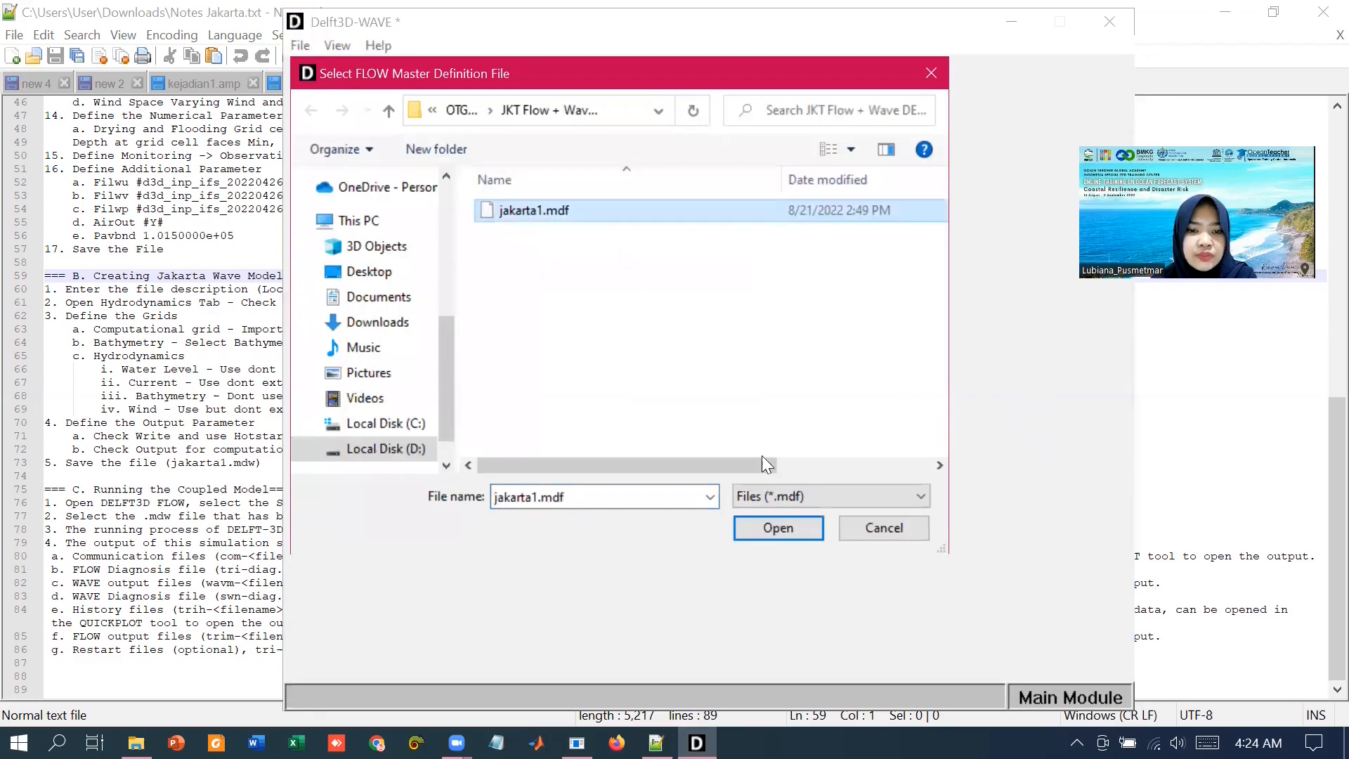
click(785, 523)
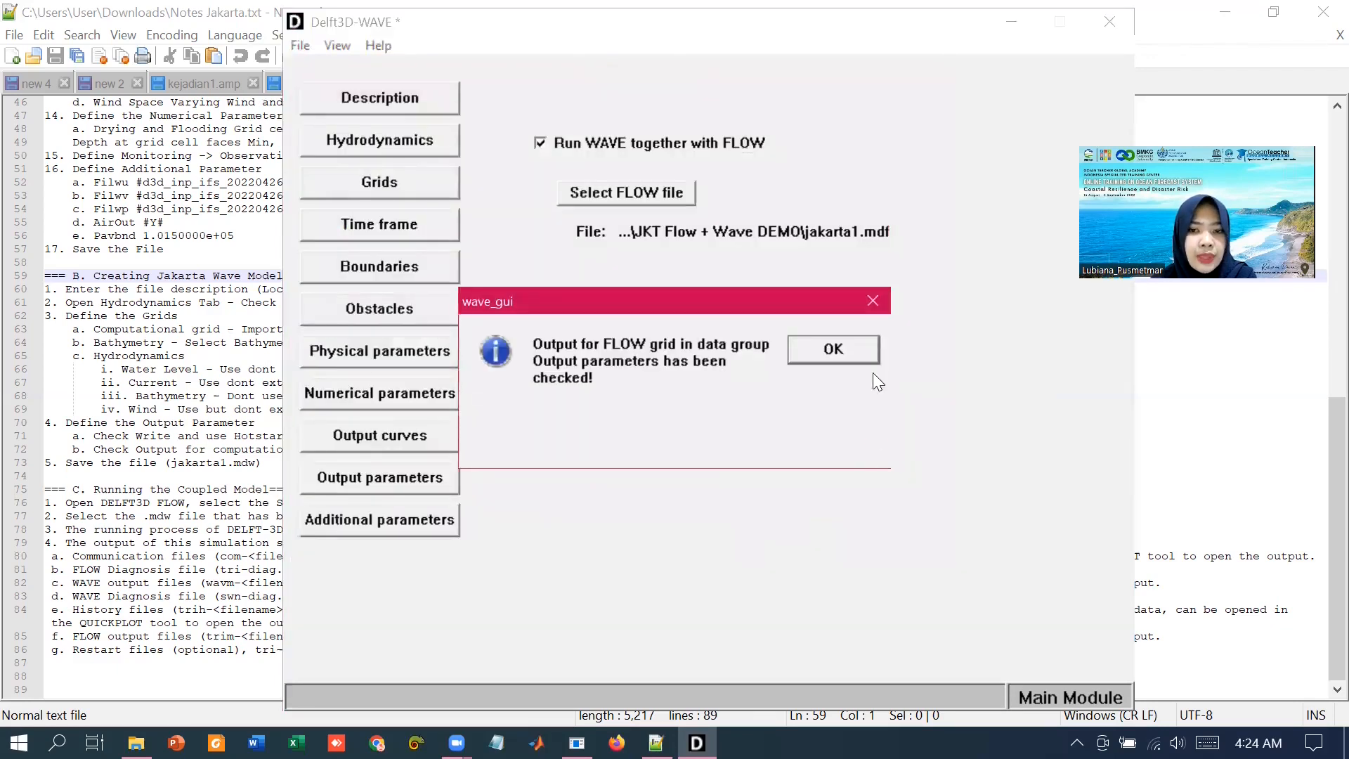
click(848, 354)
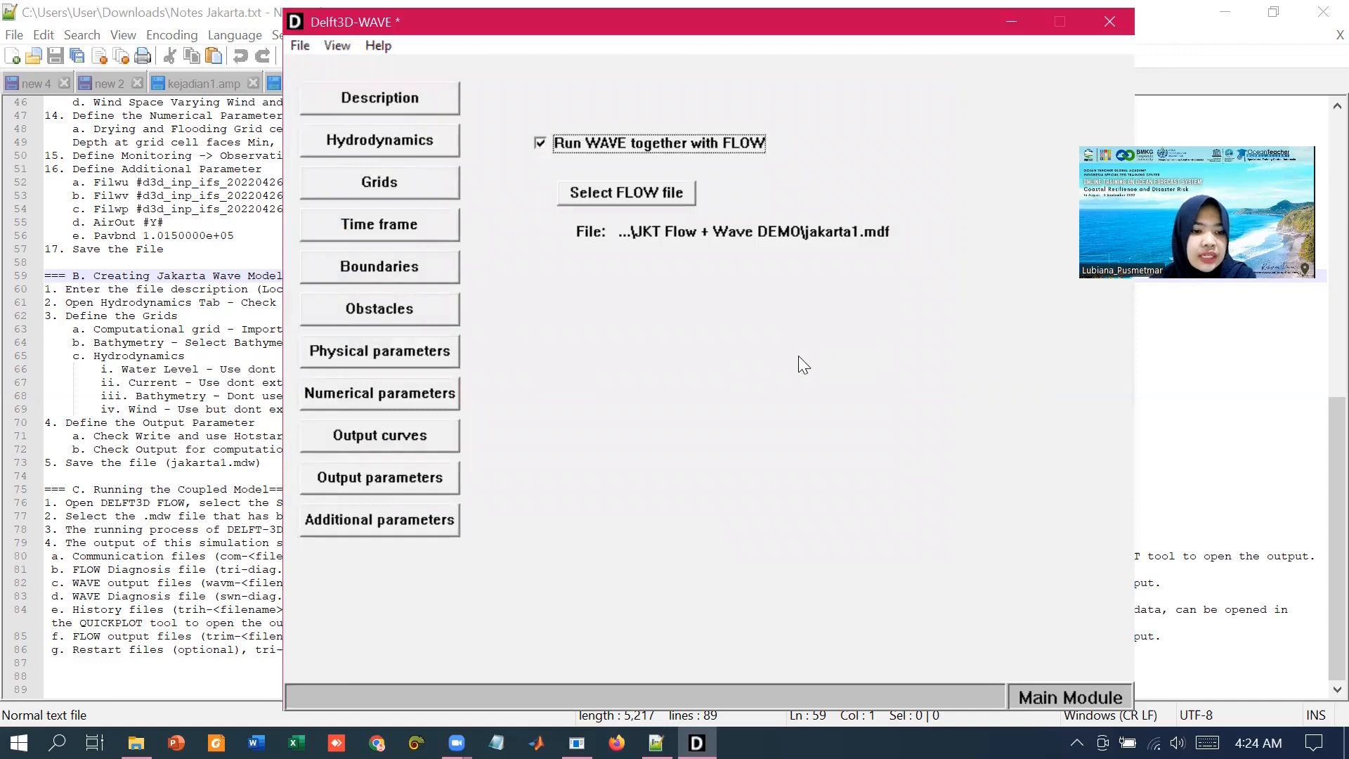
Step: Import jakarta_forwave.grd as the computational grid
click(385, 189)
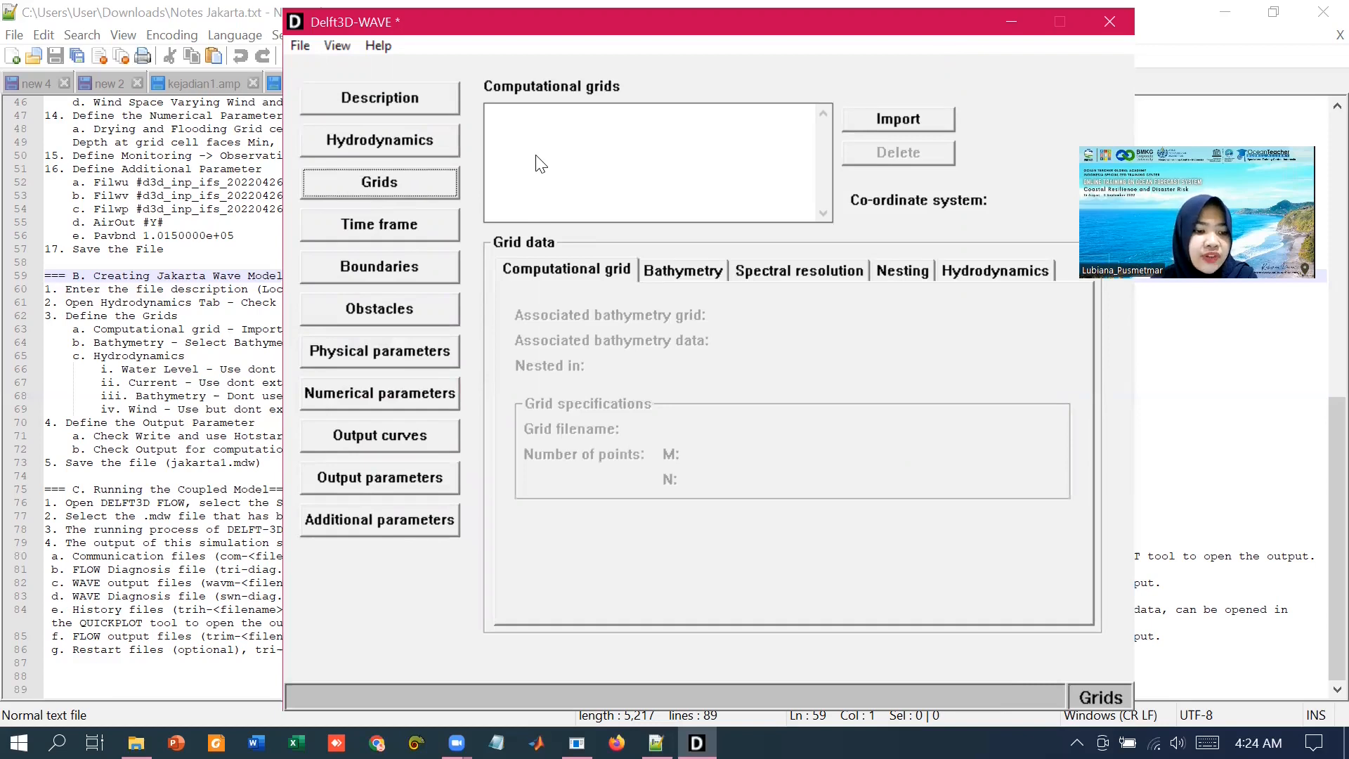
click(885, 118)
click(525, 231)
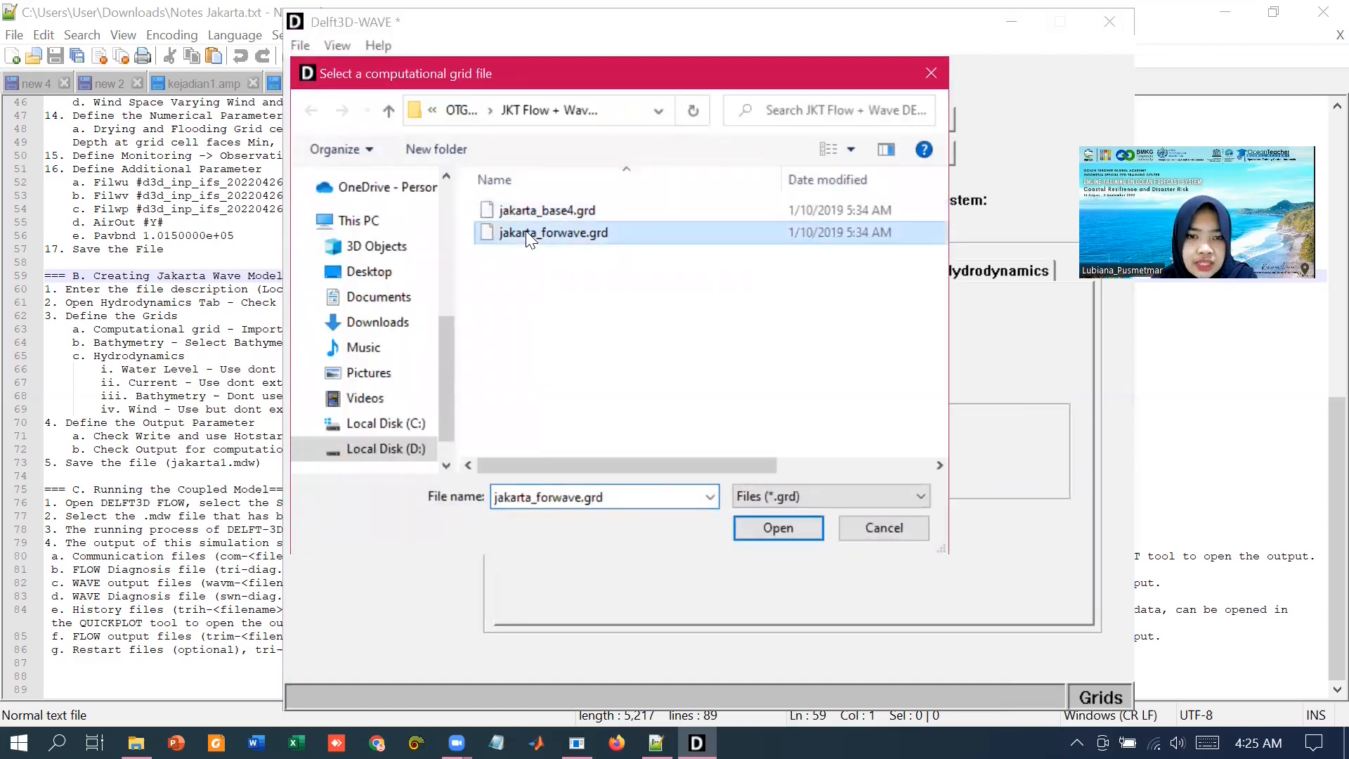
click(806, 531)
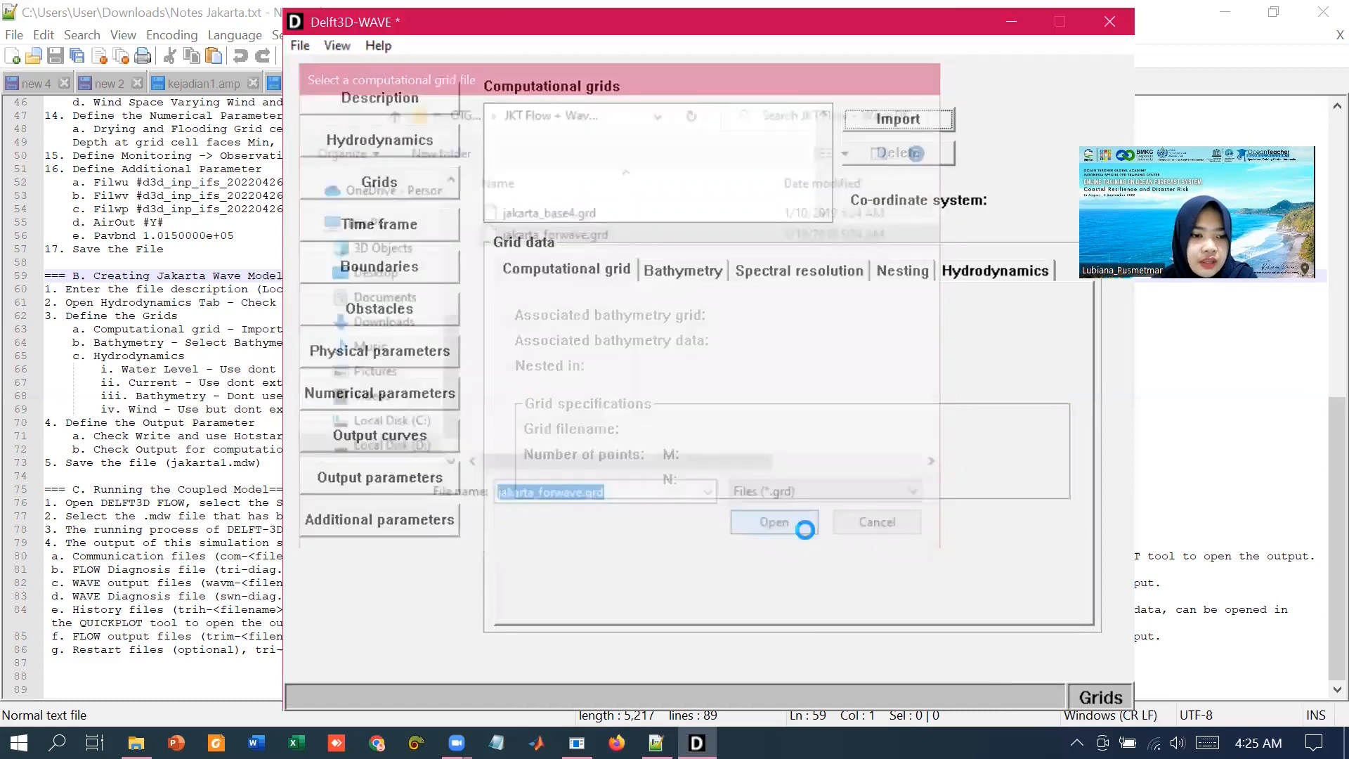
Step: Assign Jakarta_80m_v1-forwave.dep as the grid's bathymetry data
click(706, 279)
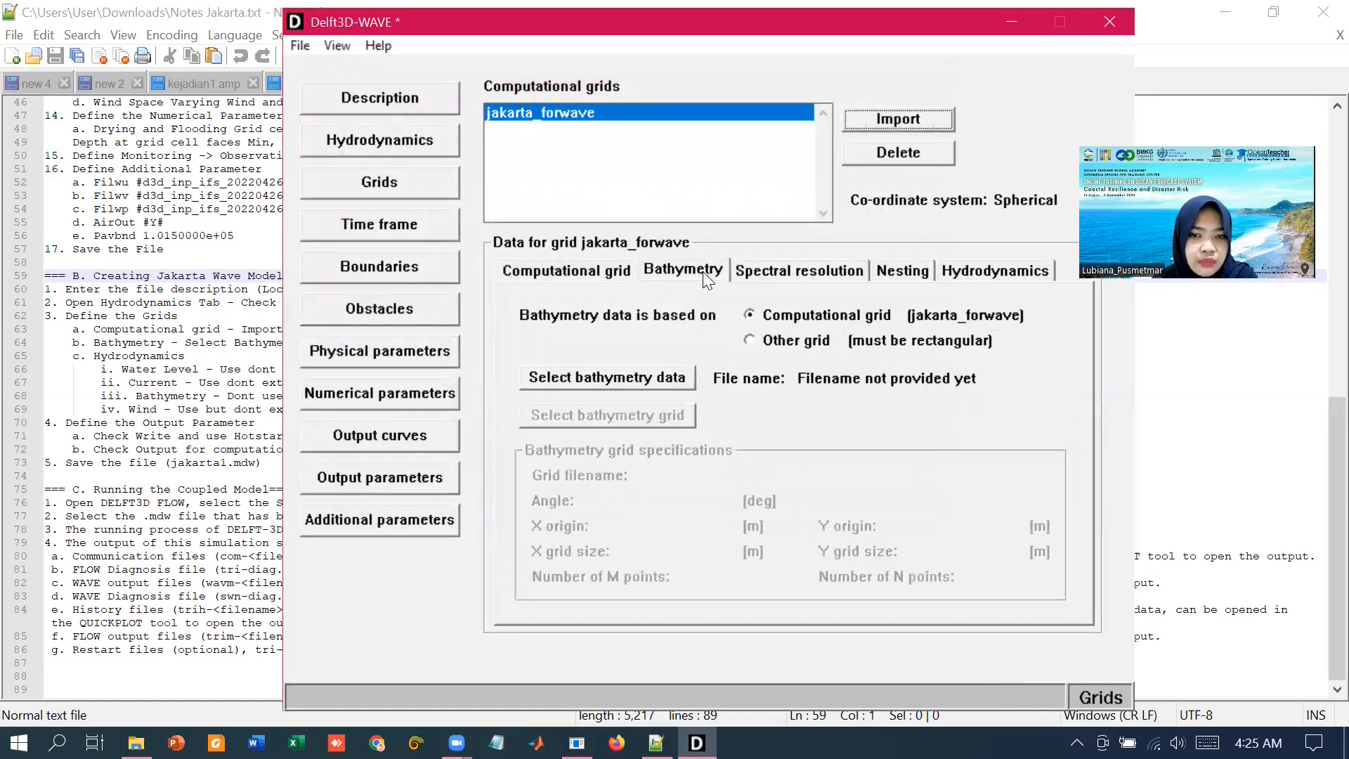
click(665, 377)
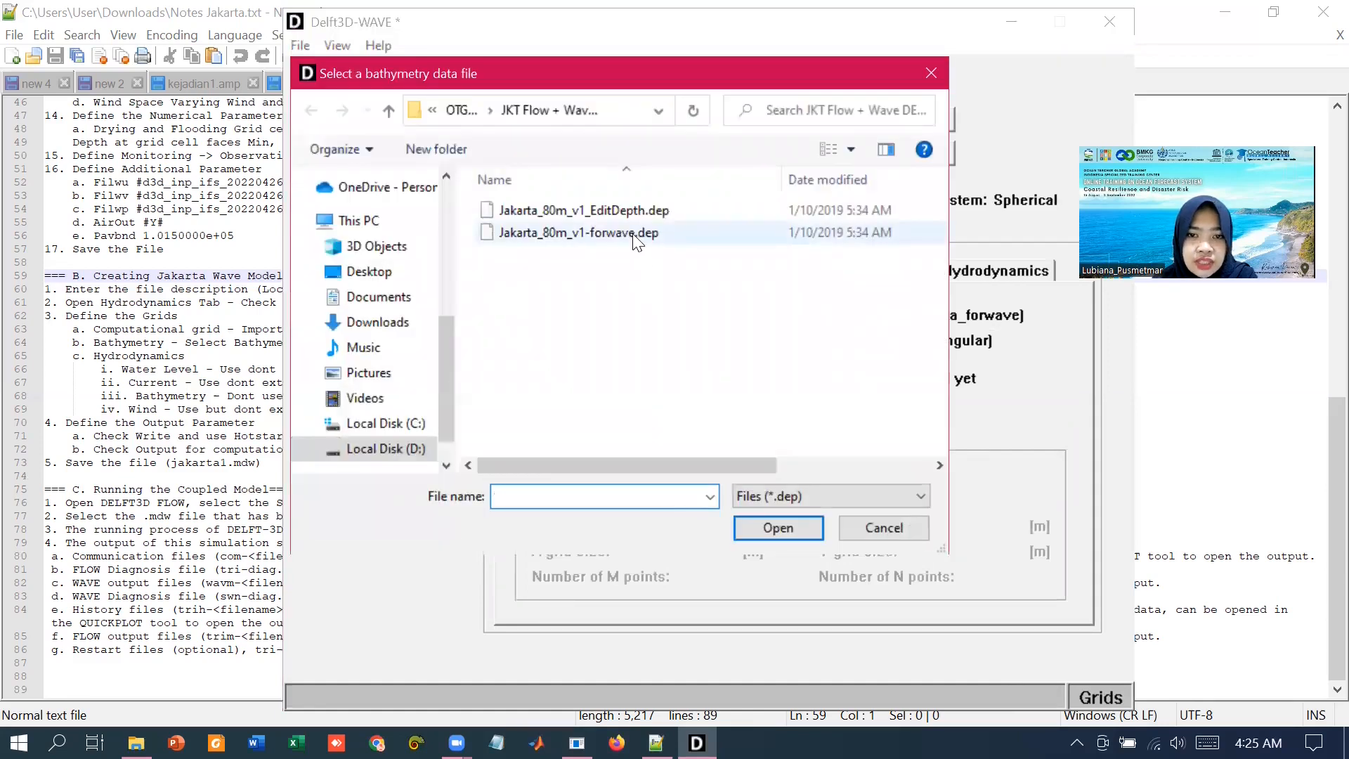
click(562, 234)
click(772, 526)
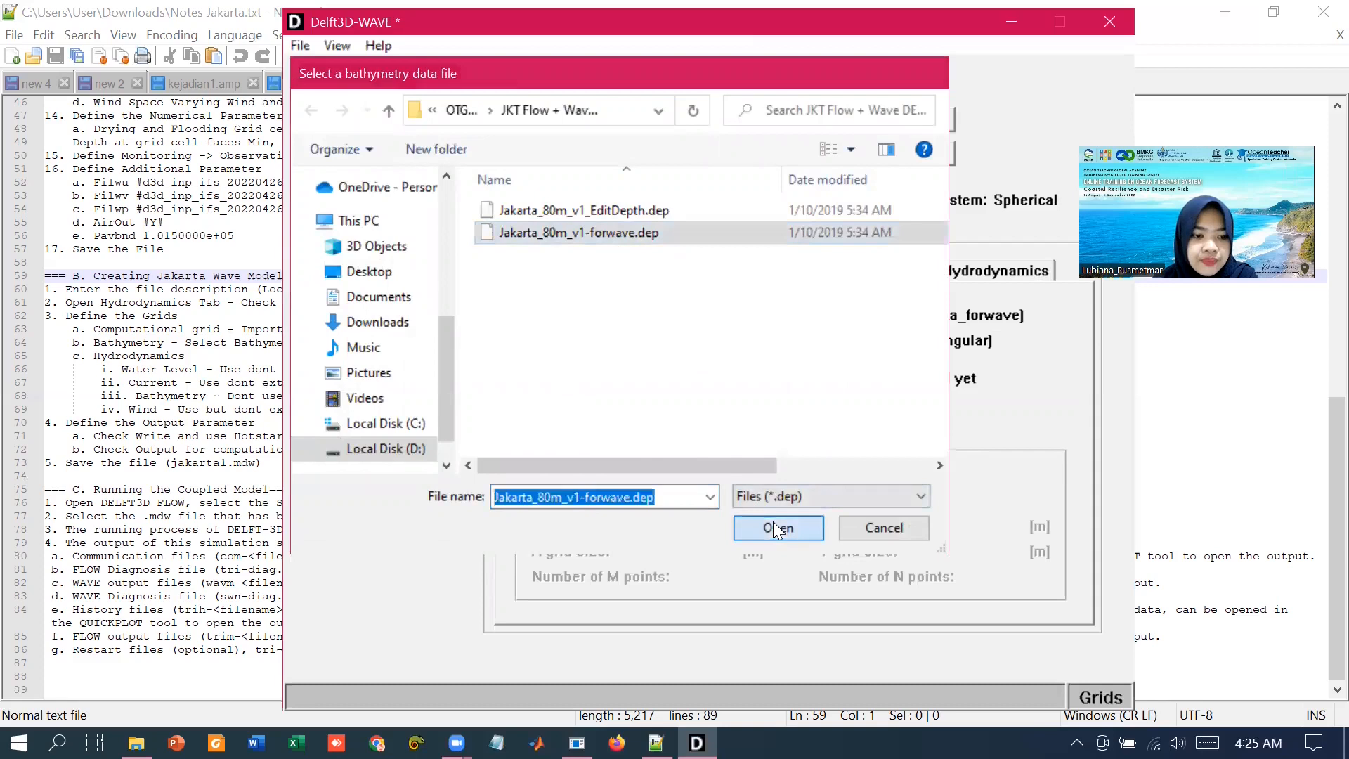
Step: Set the grid's water level, current and wind to 'Use but don't extend' FLOW results
click(805, 273)
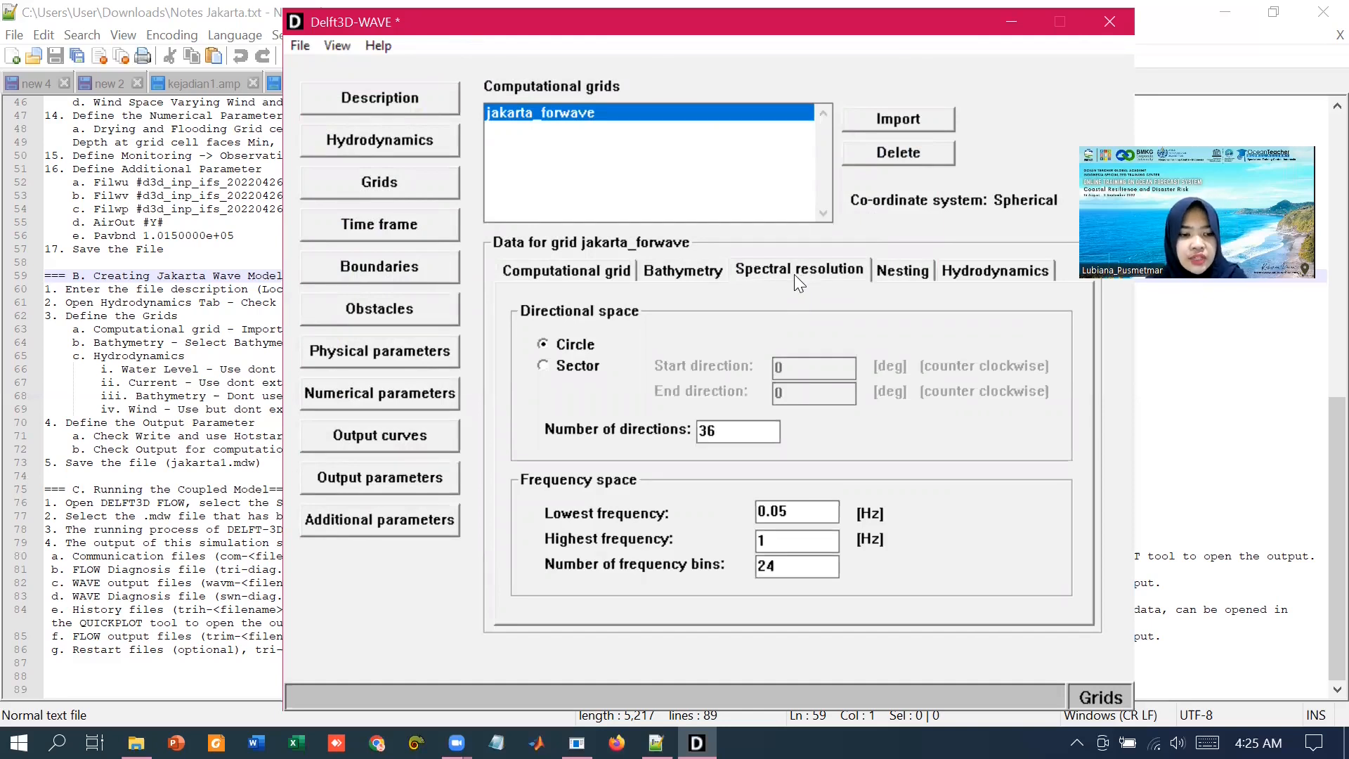
click(887, 274)
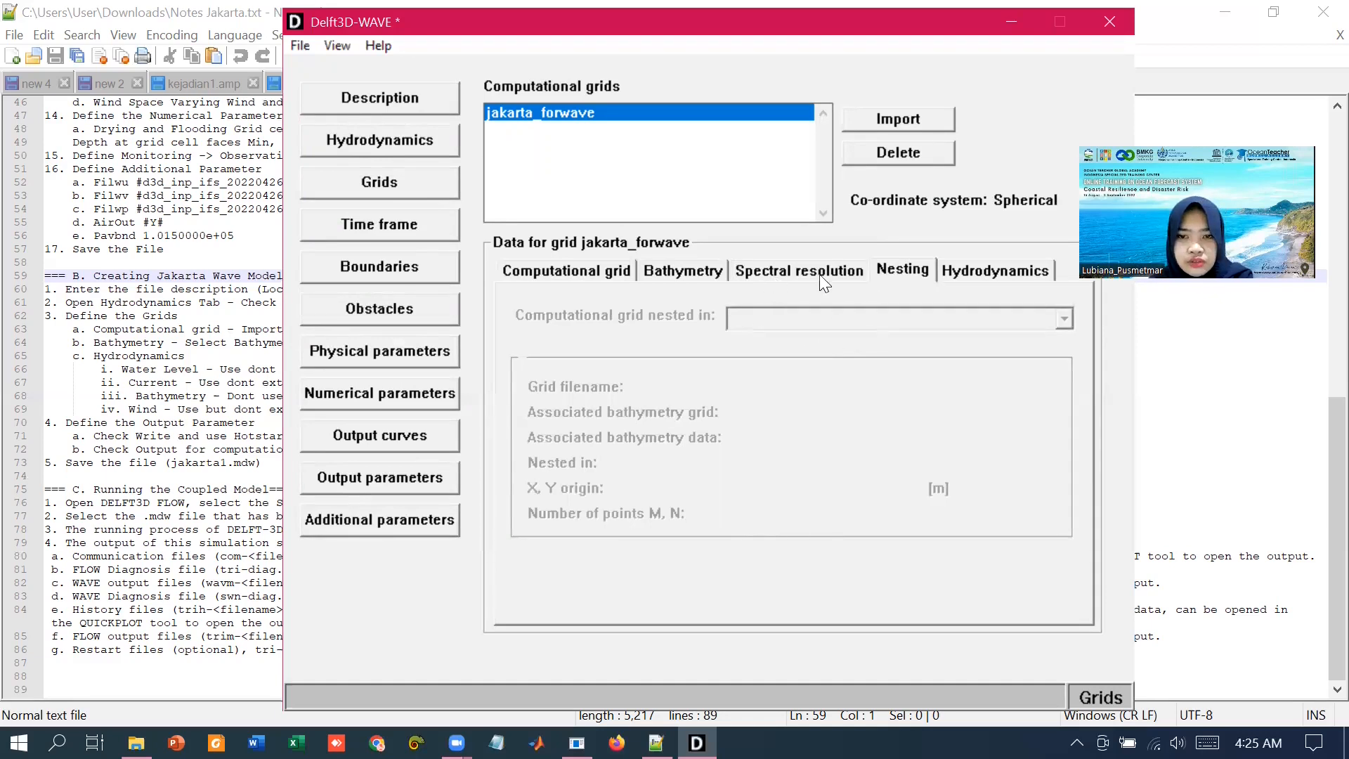
click(966, 269)
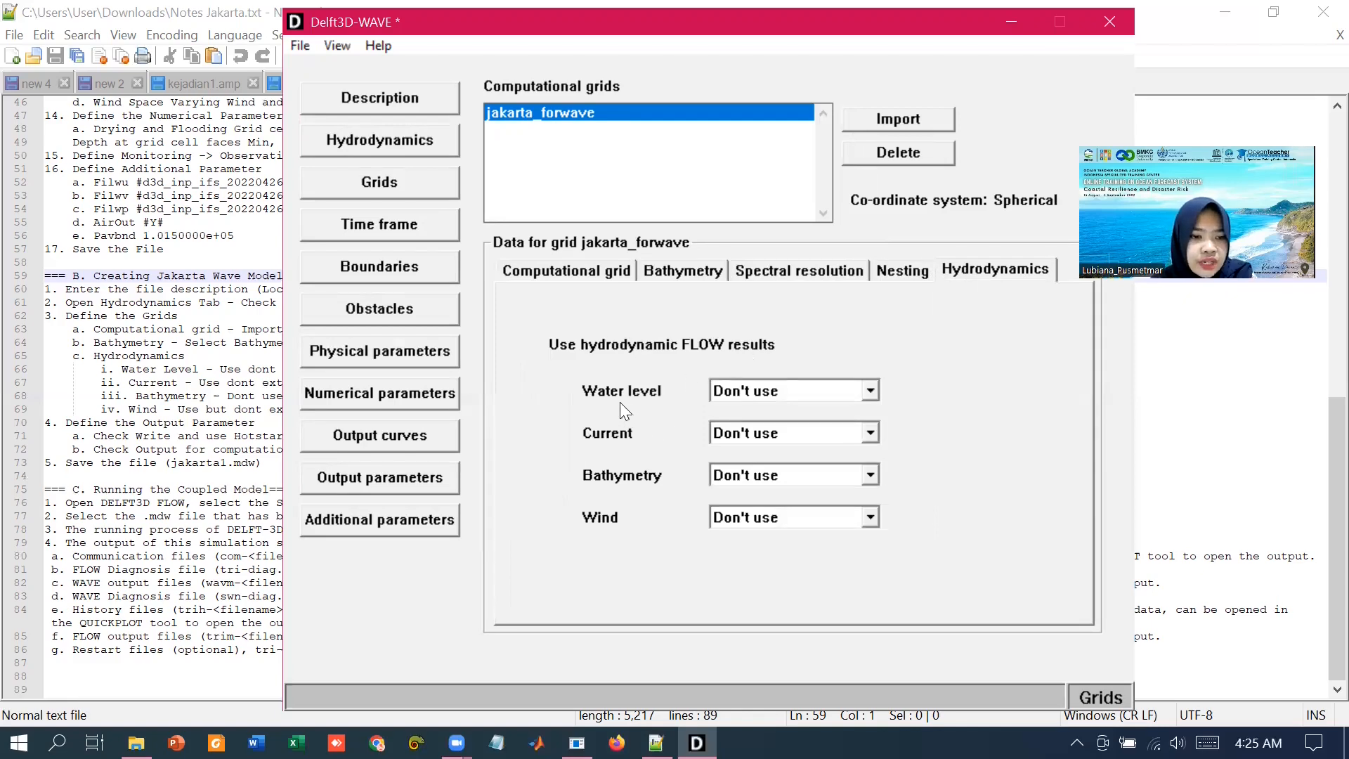
click(756, 392)
click(762, 427)
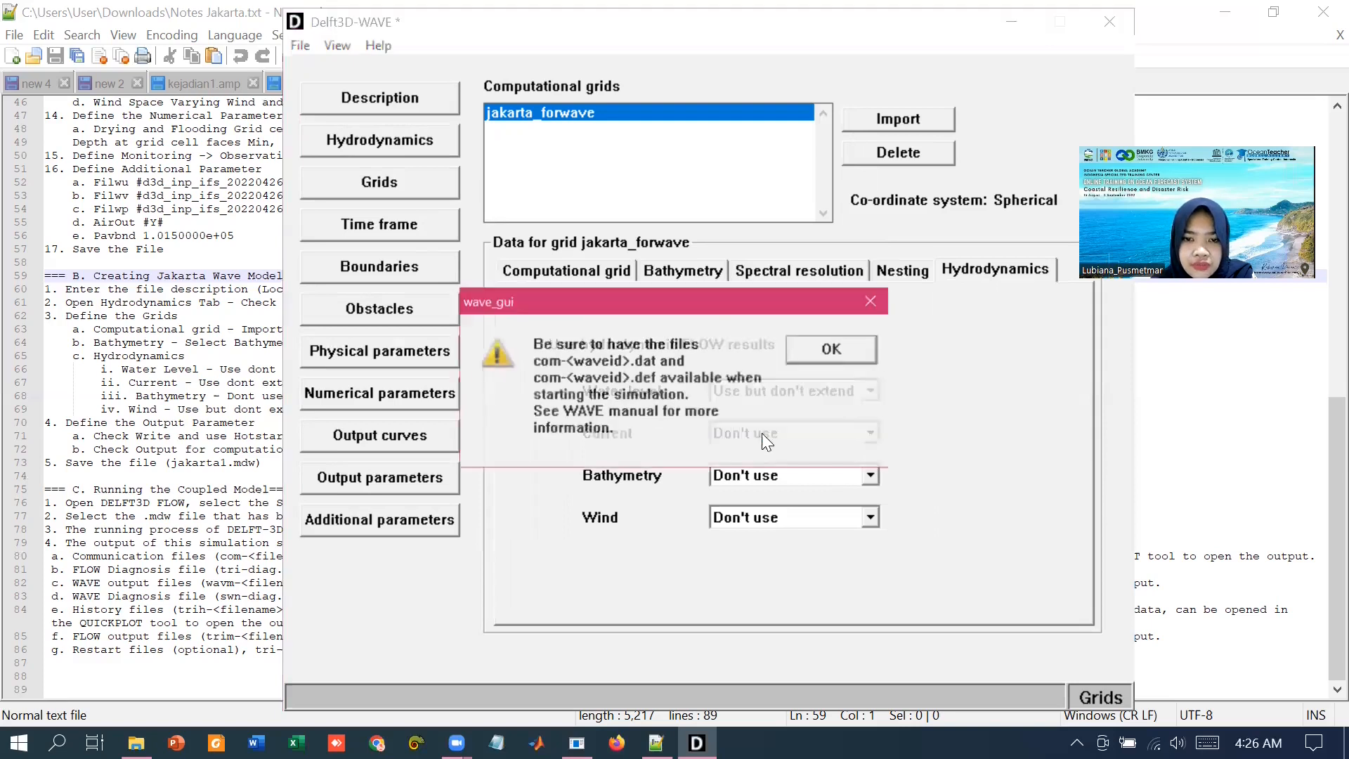
click(821, 433)
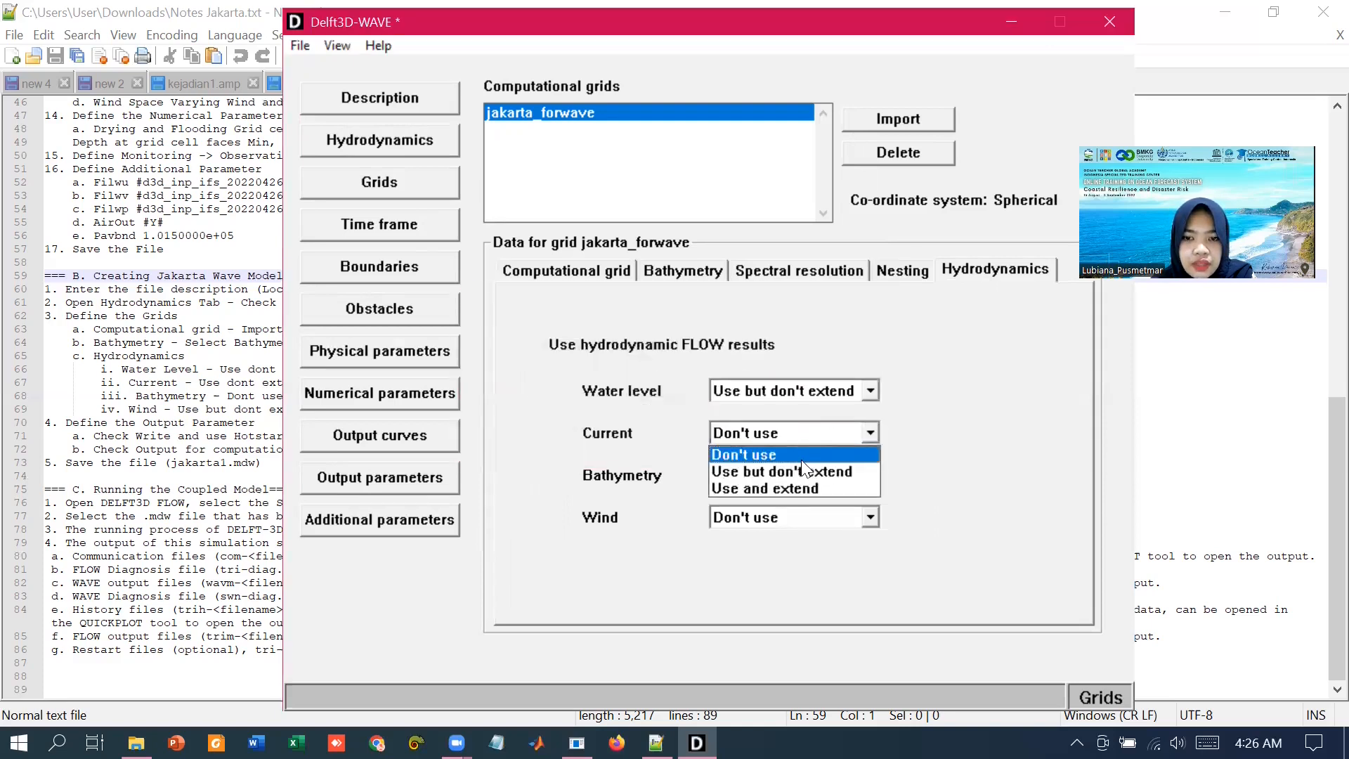
click(806, 465)
click(785, 519)
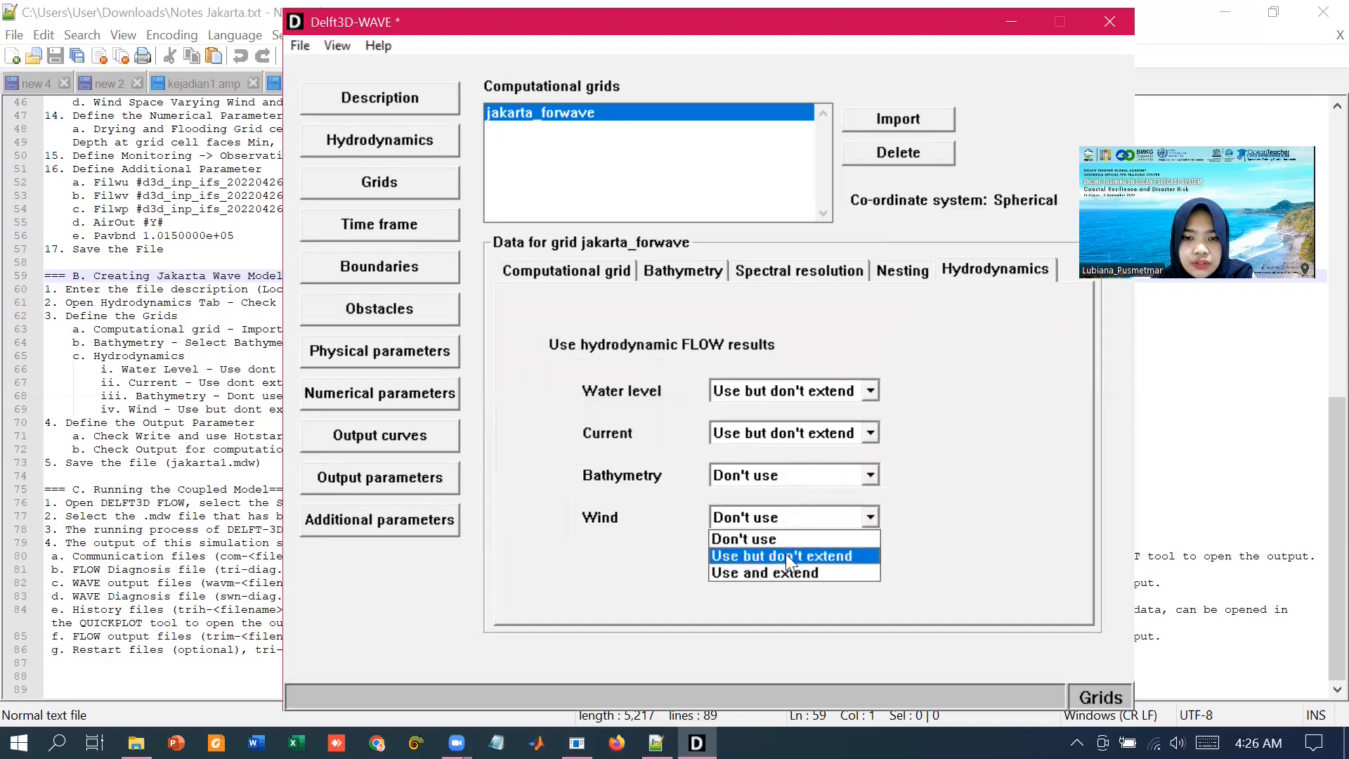
click(785, 557)
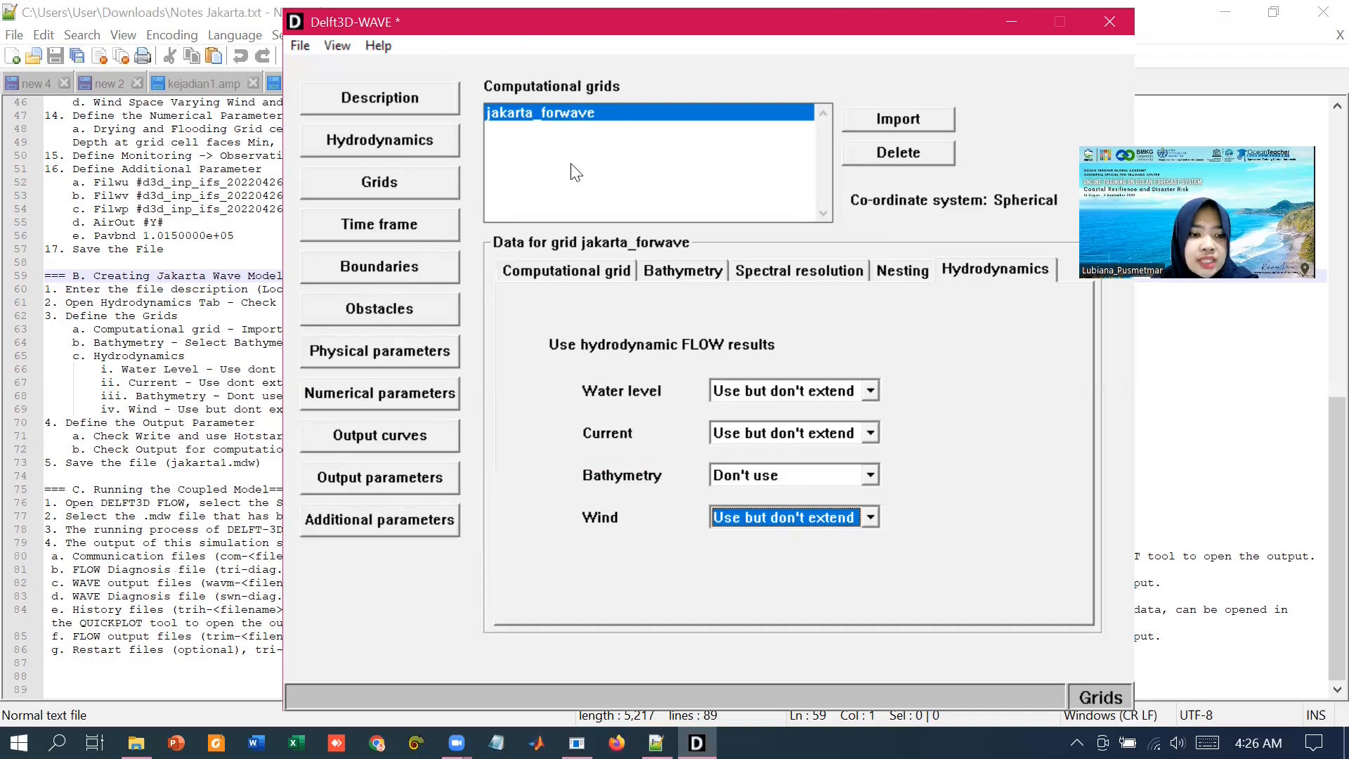
Step: Review the bathymetry, time frame, boundaries and obstacles settings
click(684, 271)
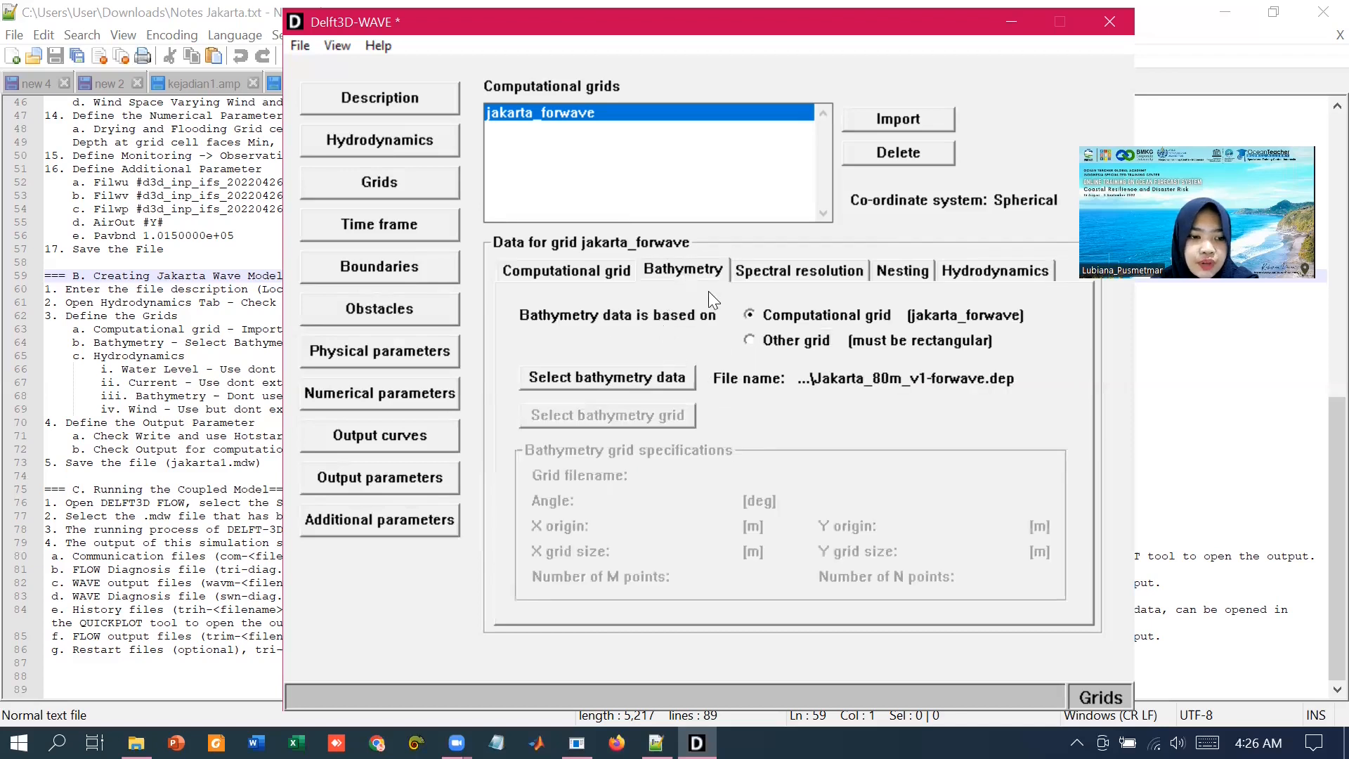
click(379, 224)
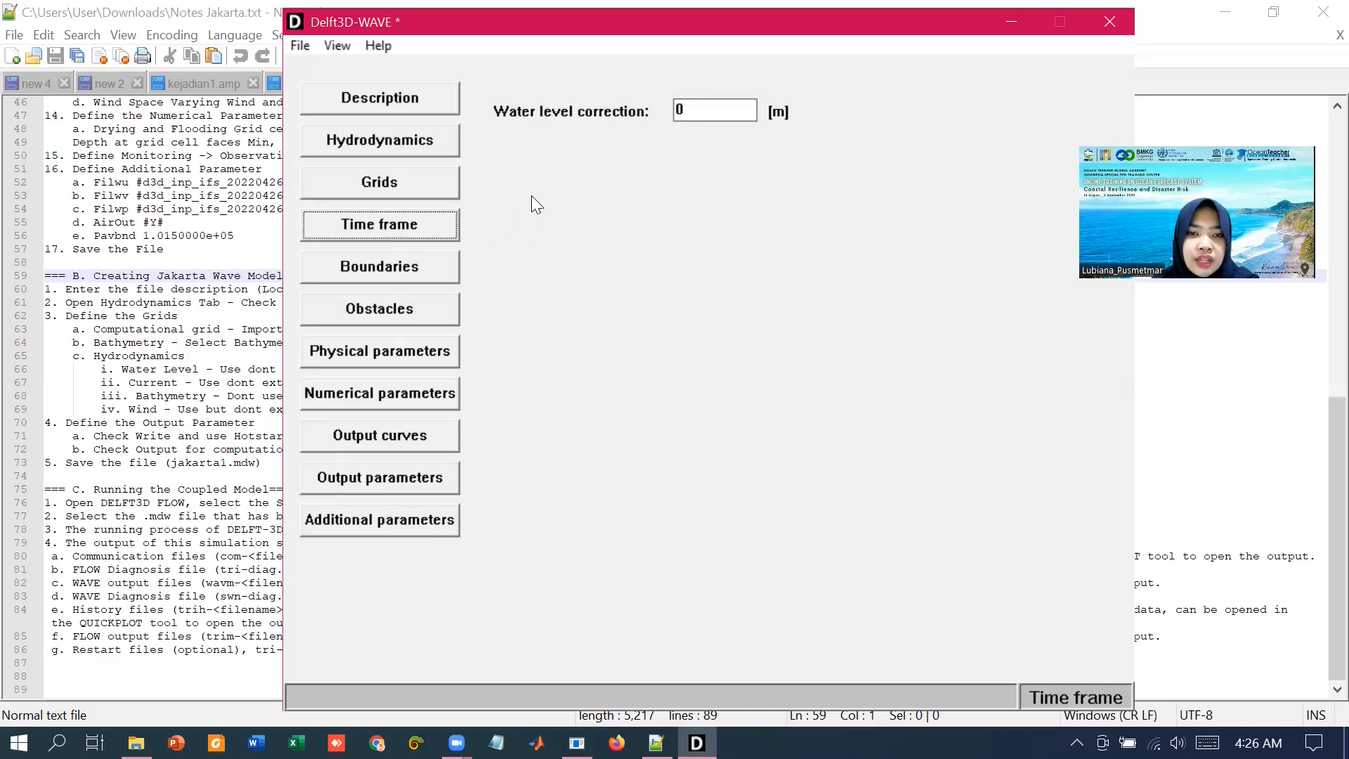
click(443, 266)
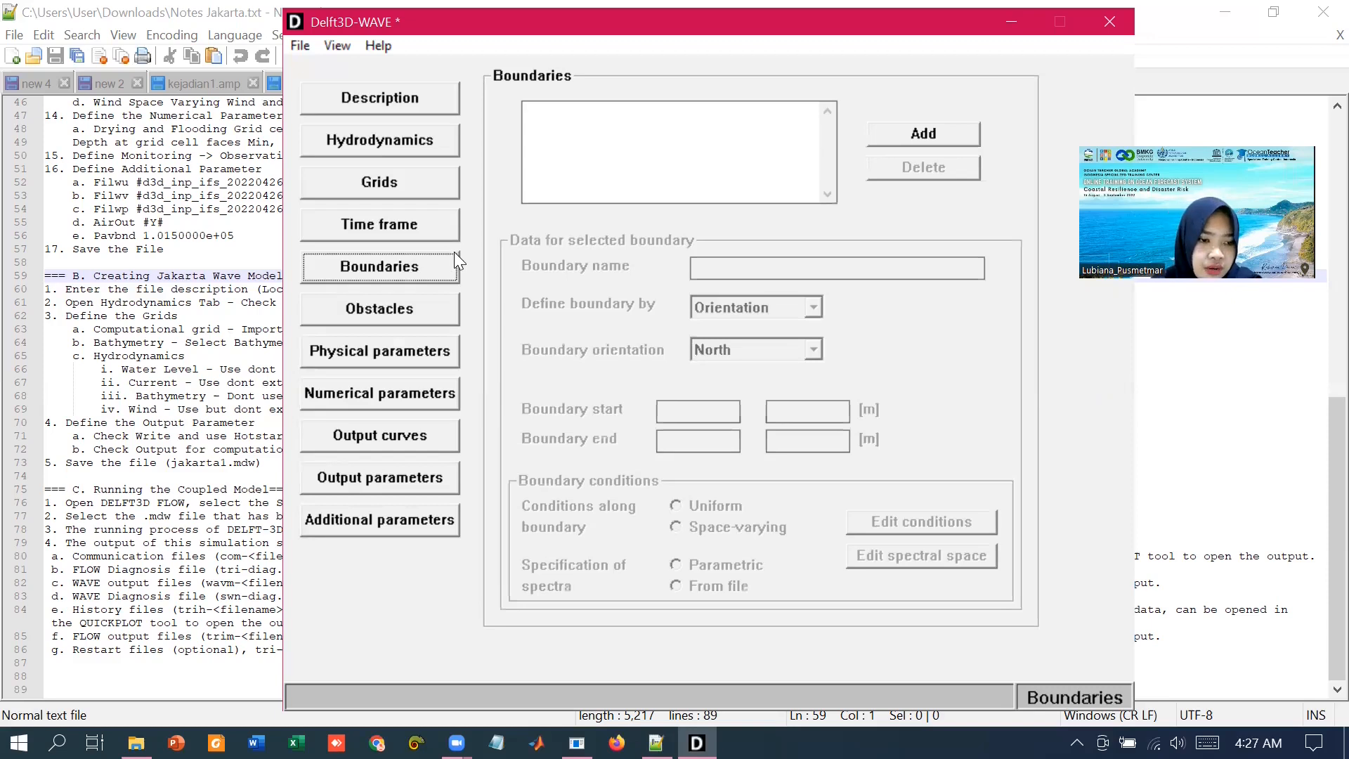
click(409, 309)
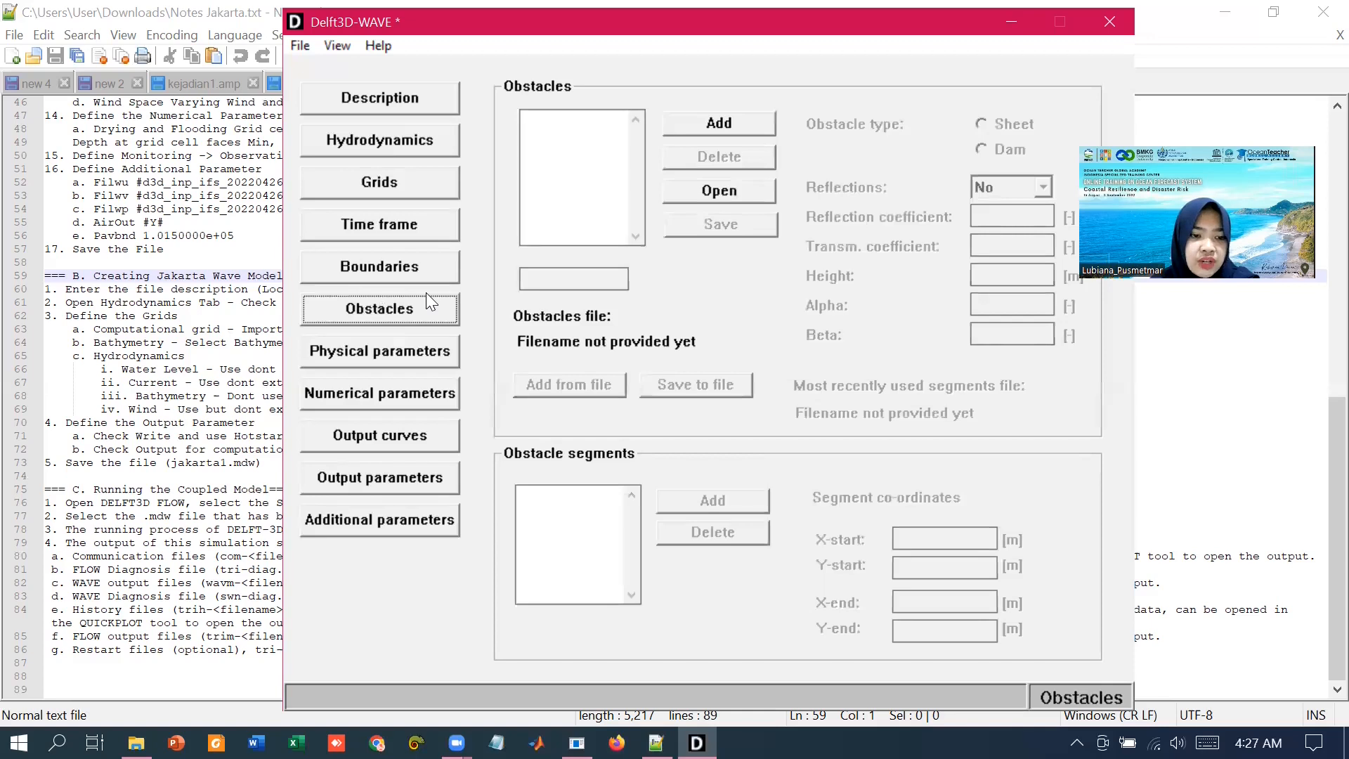
click(414, 359)
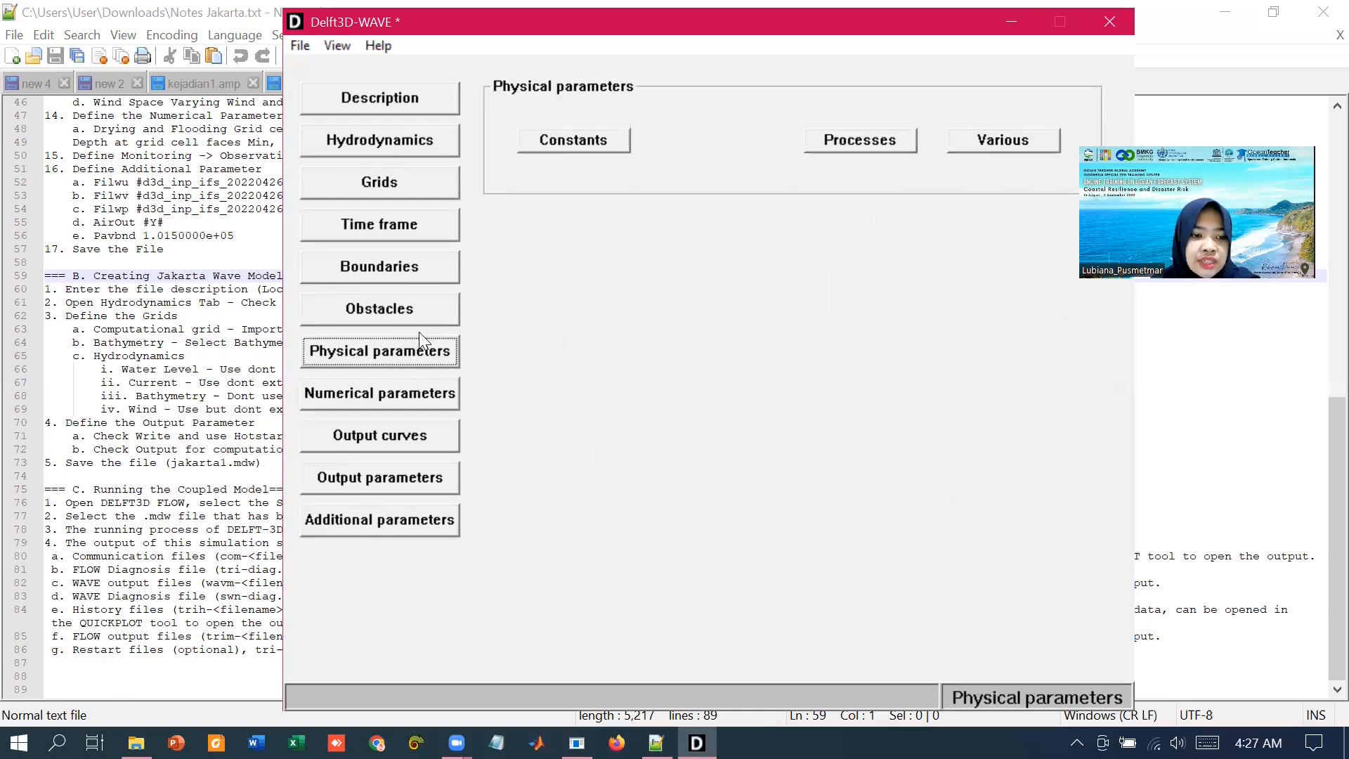
Step: Examine the physical constants and processes, including the generation mode for physics
click(570, 138)
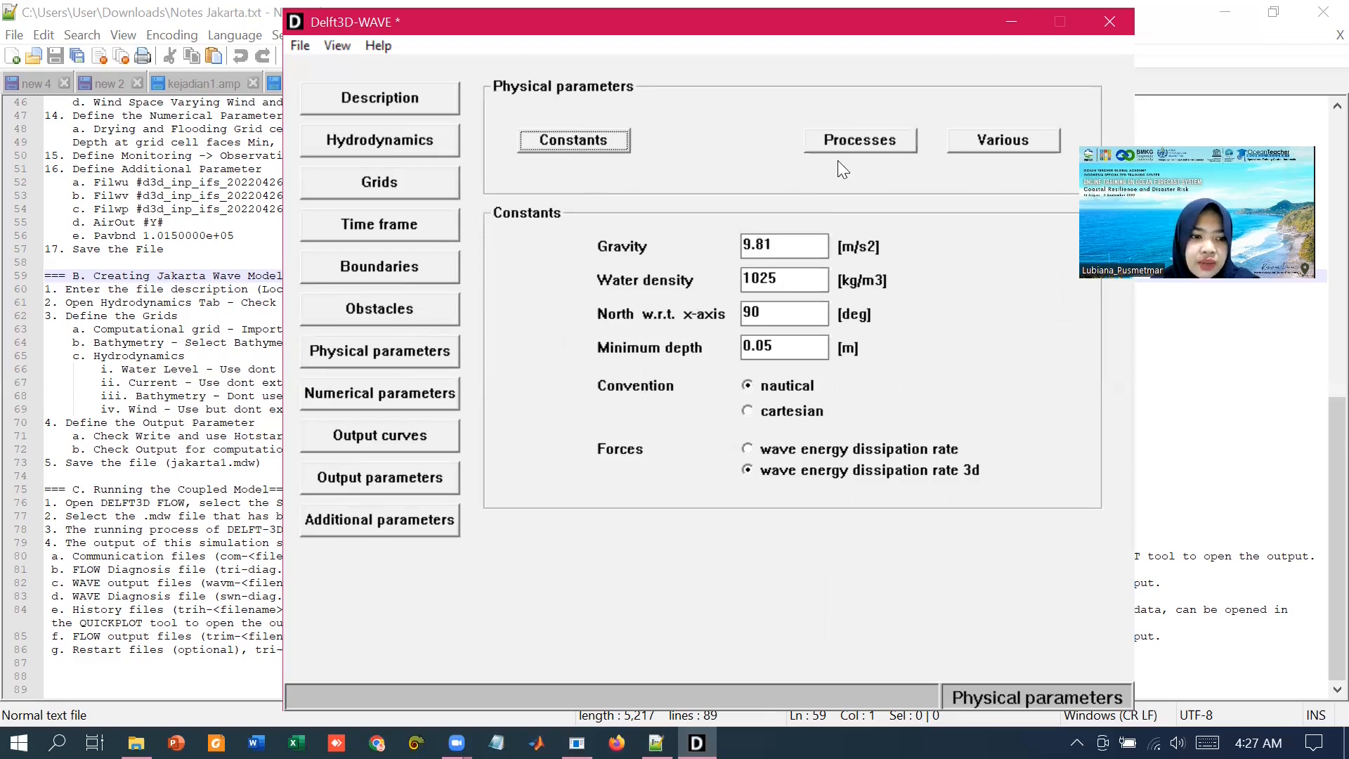
click(870, 140)
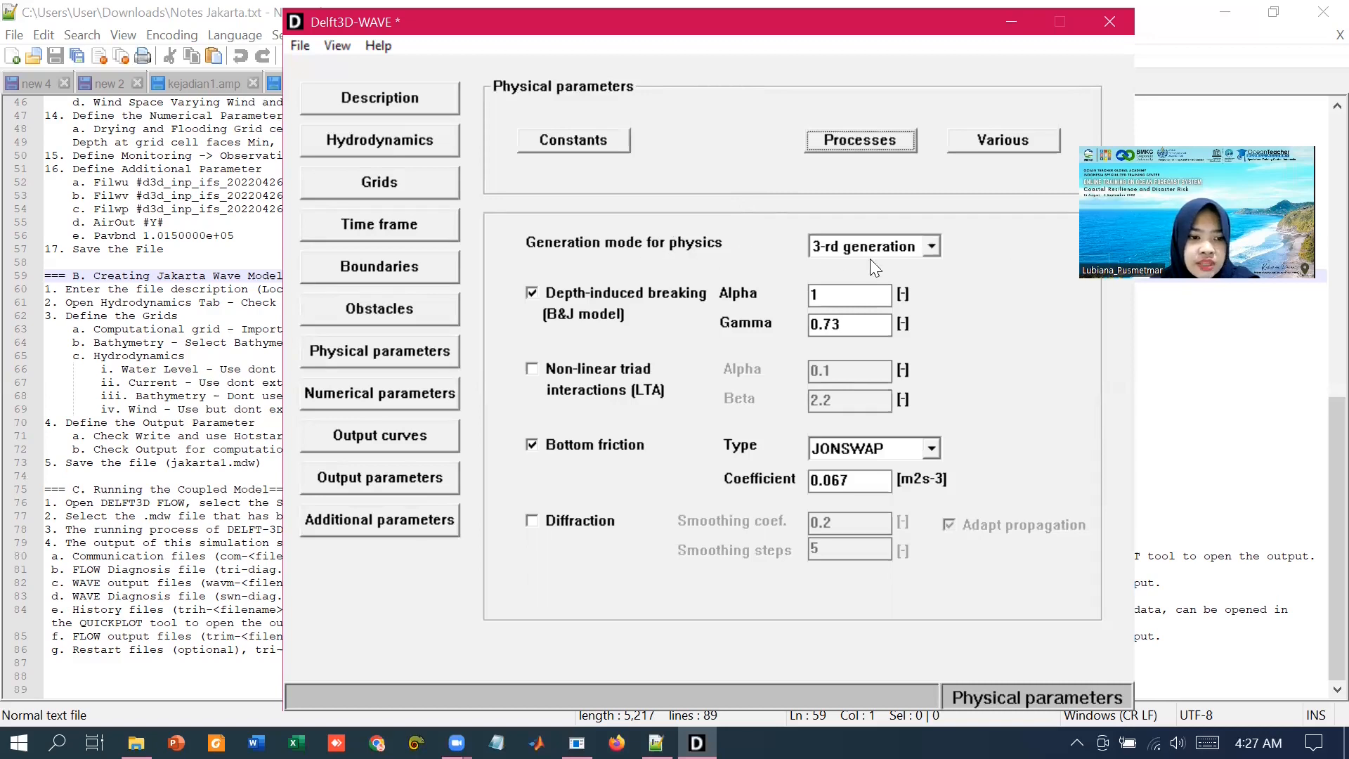
click(890, 250)
click(888, 246)
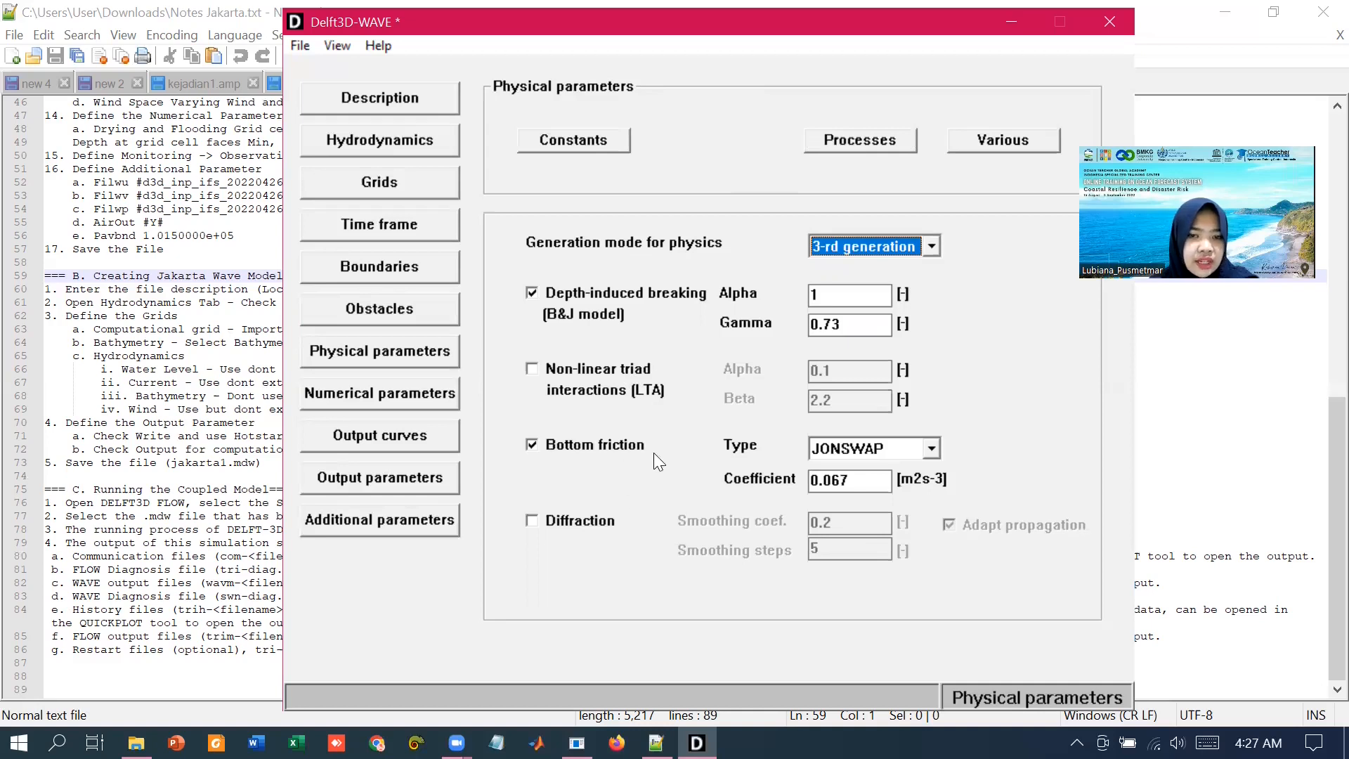
Step: Activate wind growth among the various physical processes
click(995, 141)
click(554, 268)
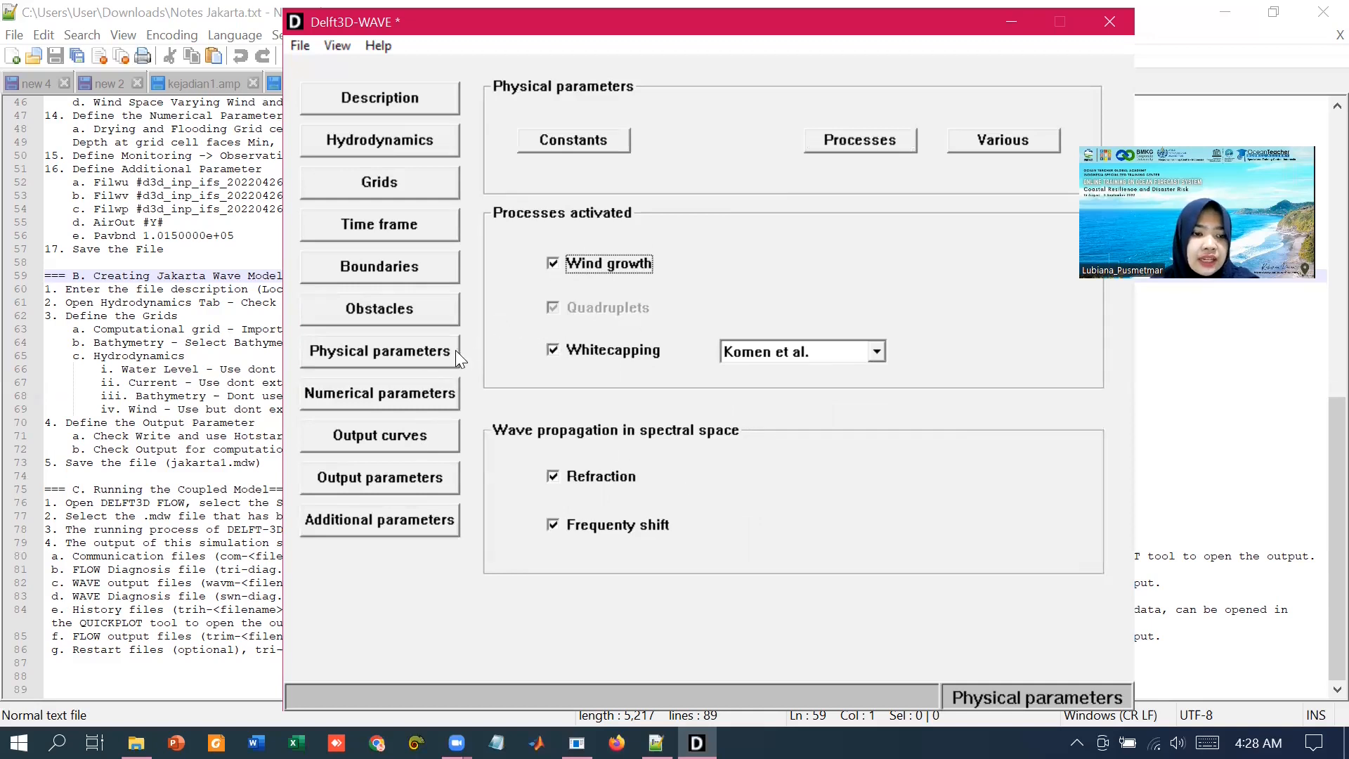
Step: Review the numerical parameters and the output curves settings before opening the output parameters
click(389, 394)
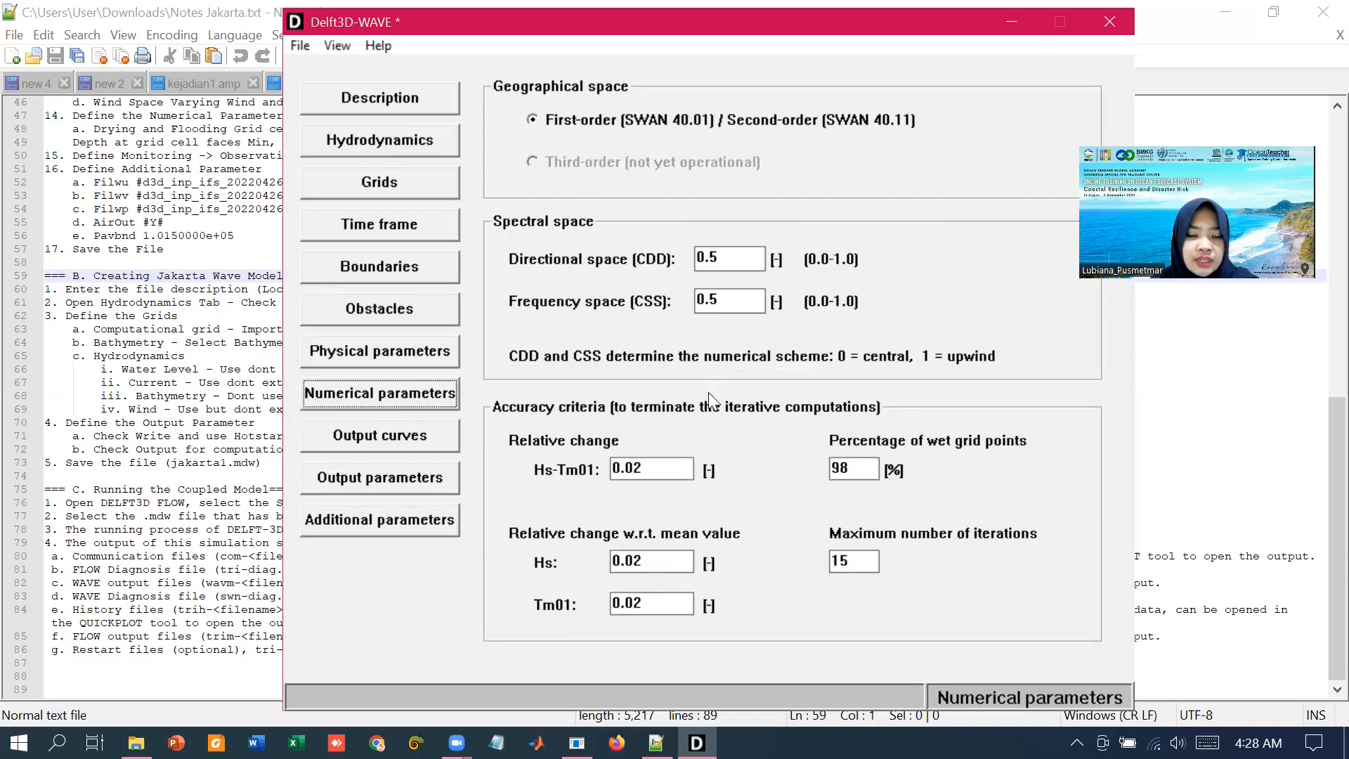
click(442, 450)
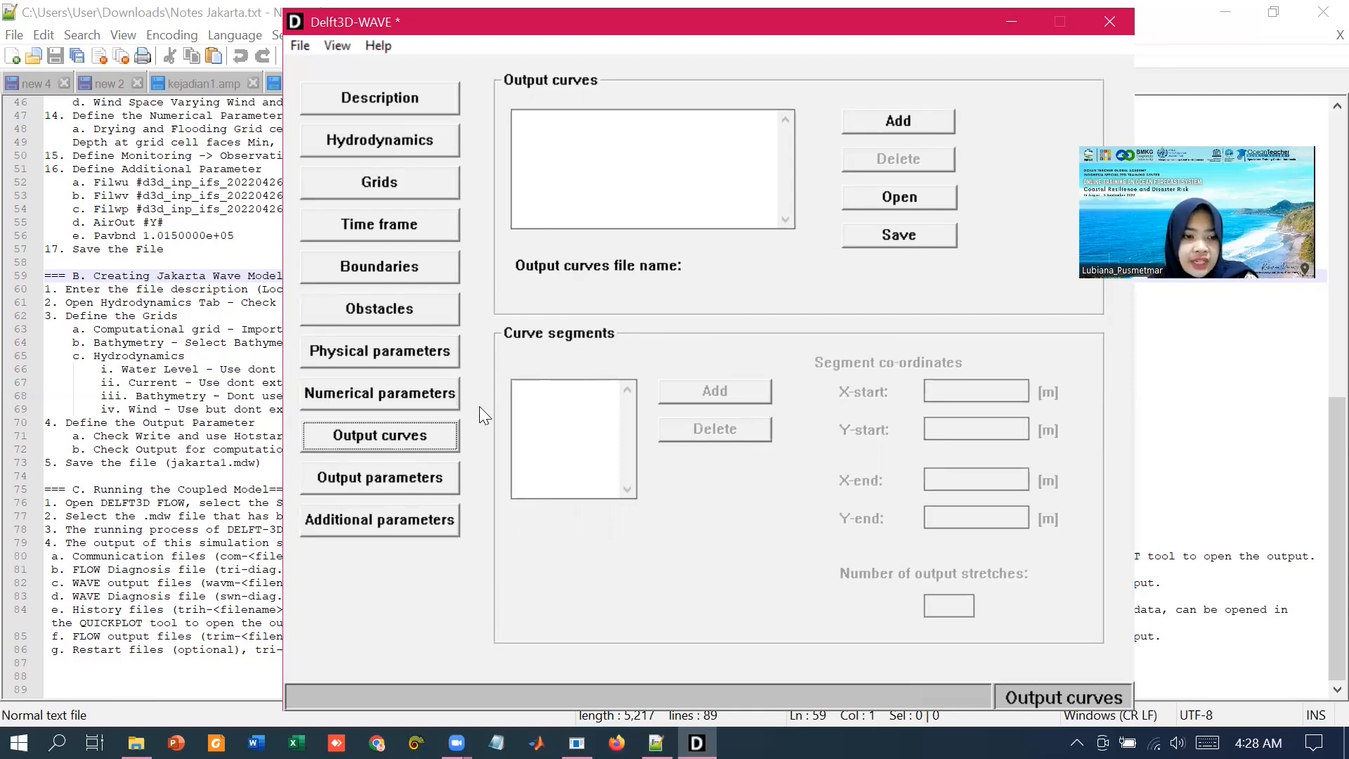
click(429, 477)
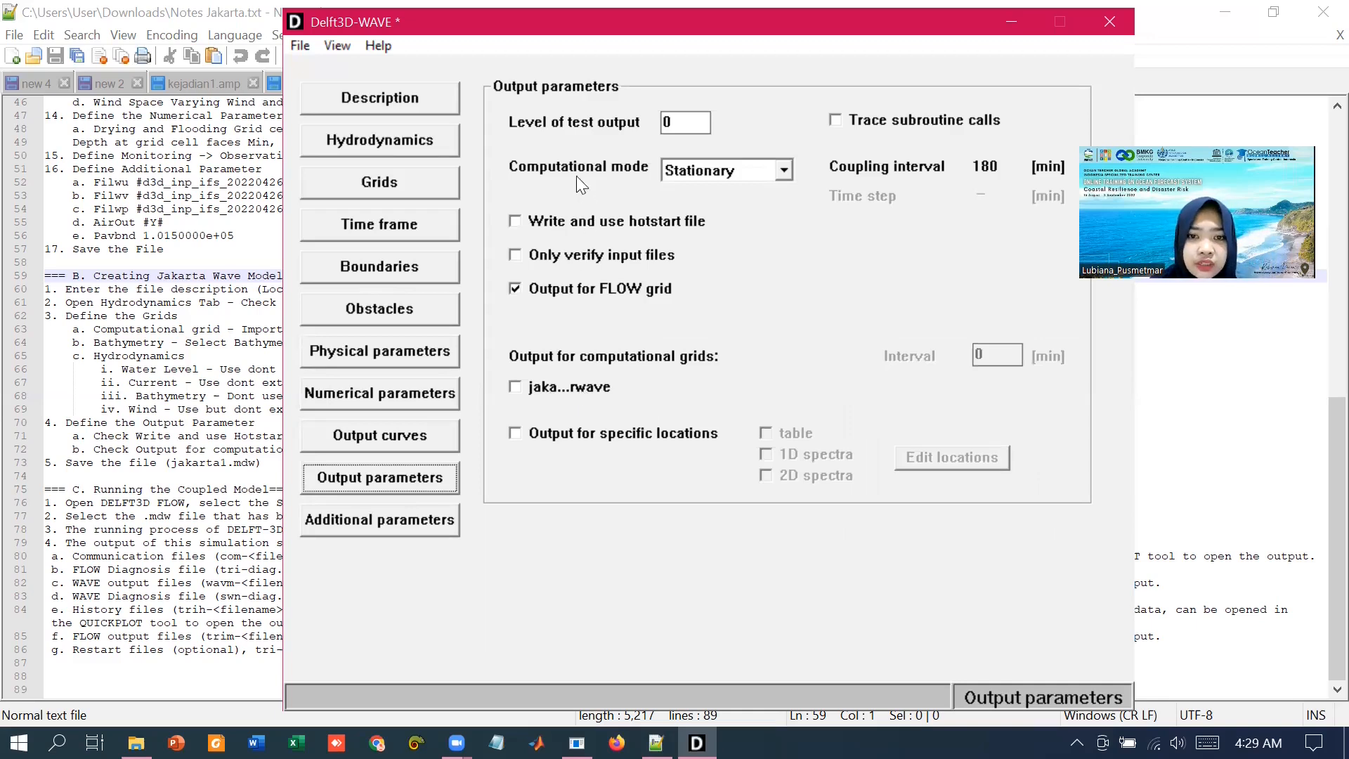
Step: Set the computational mode to Non-stationary with a time step of 60 min
click(712, 178)
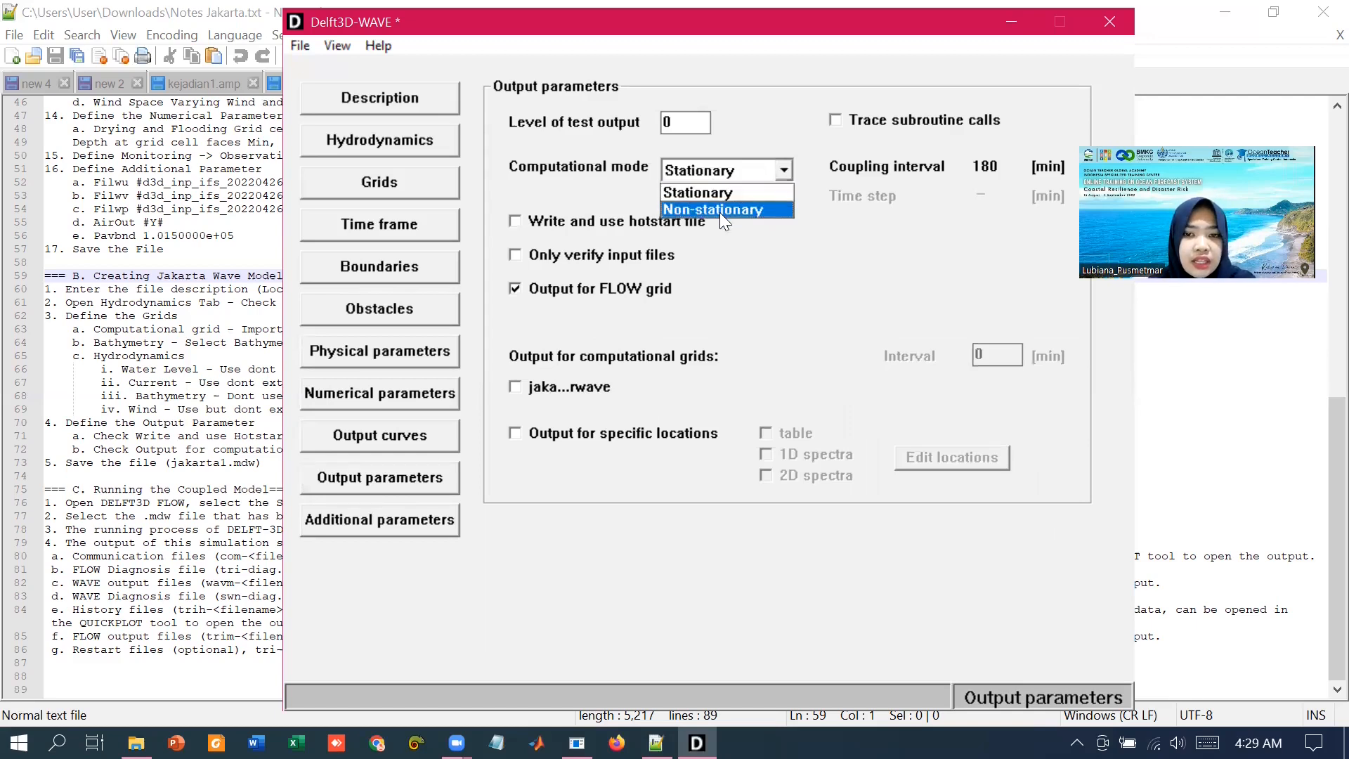
click(718, 211)
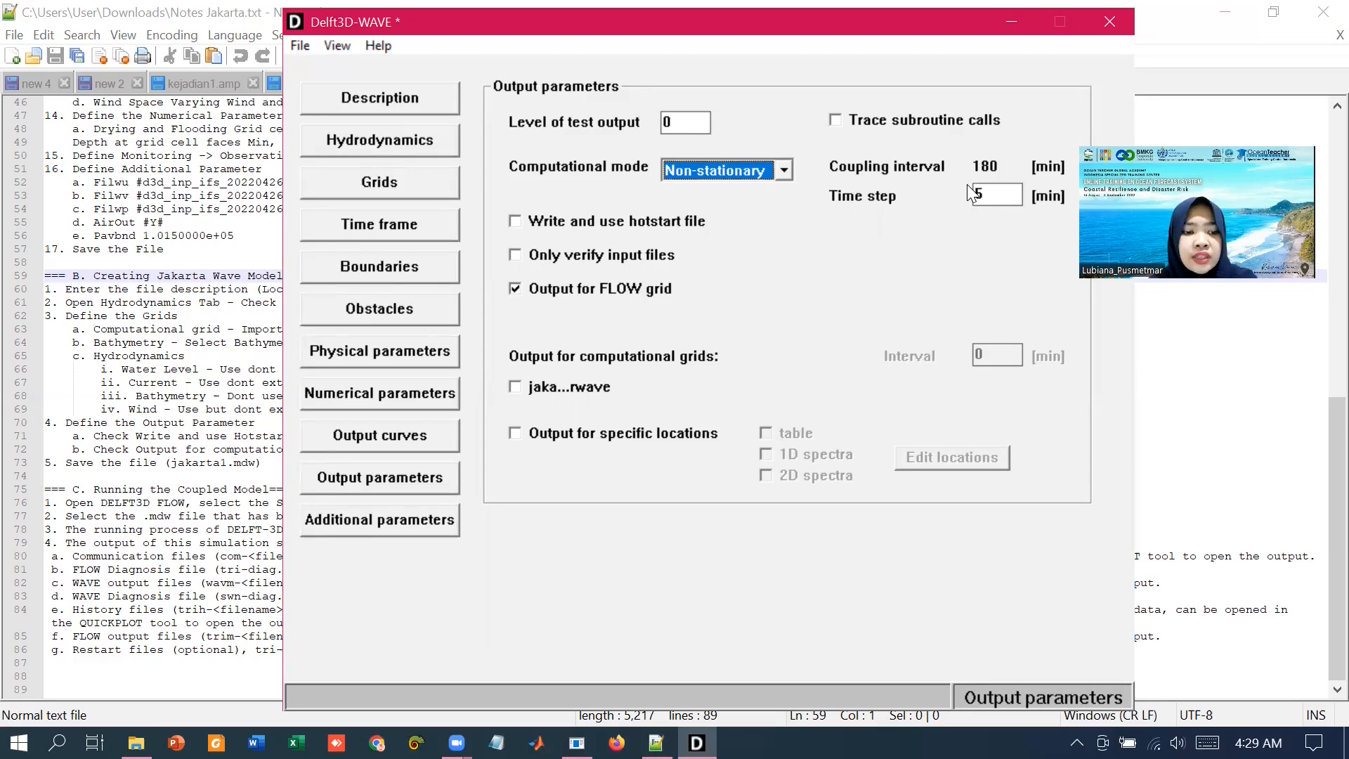
double_click(1012, 198)
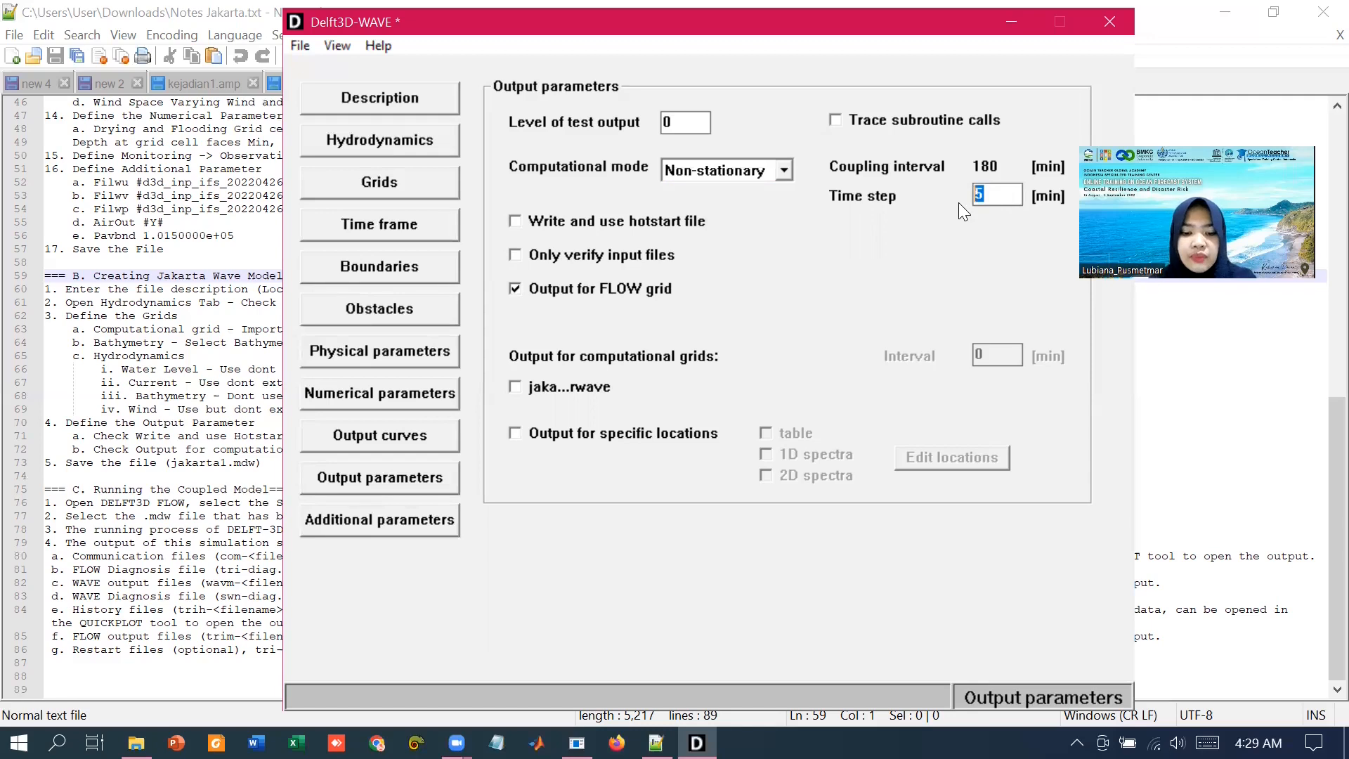
text(60)
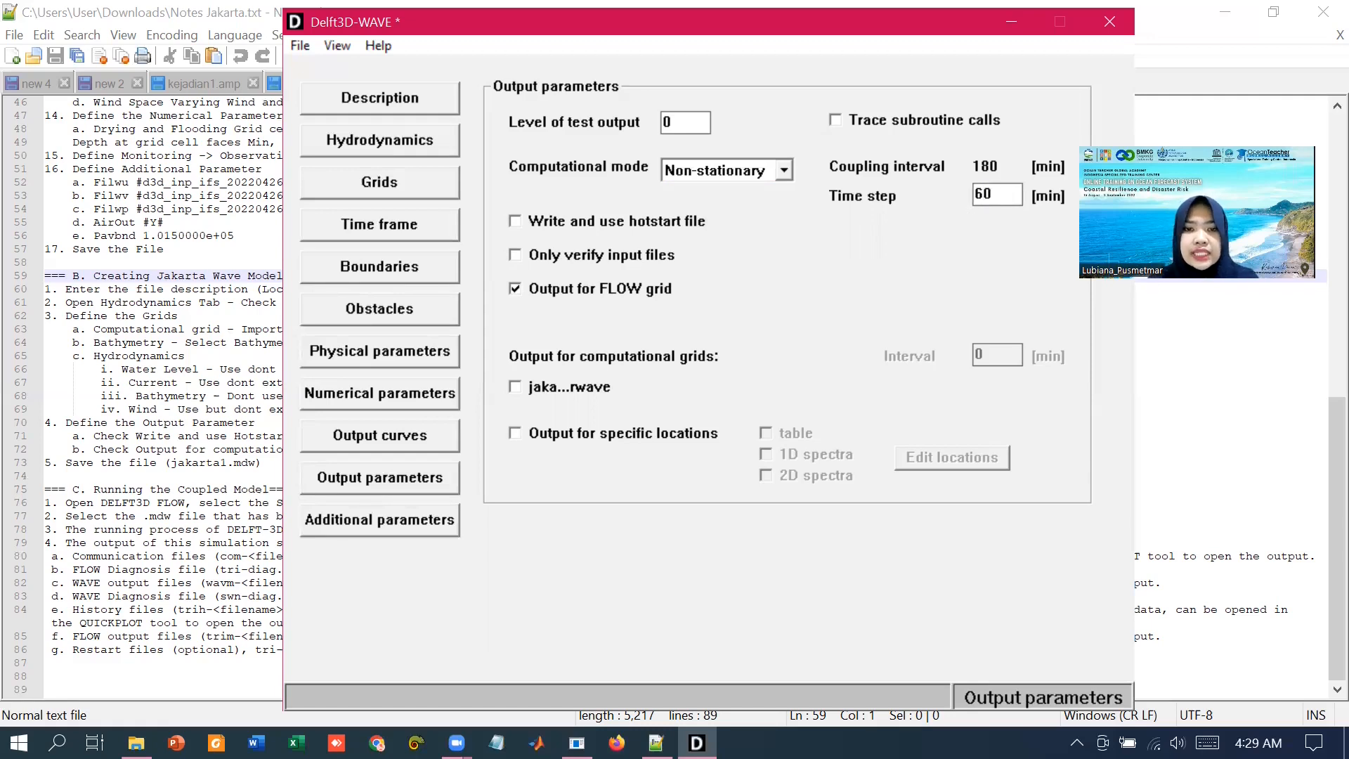
key(BackSpace)
key(BackSpace)
text(120)
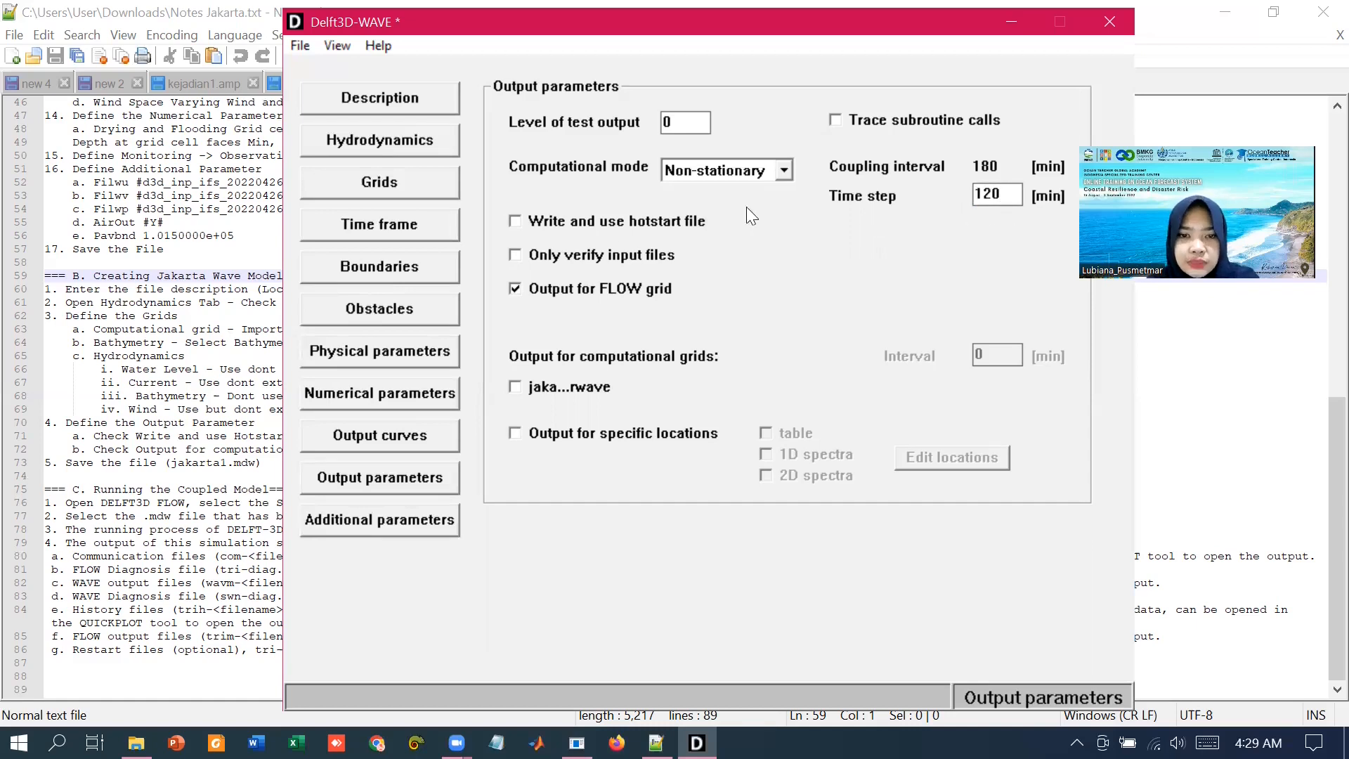
click(518, 223)
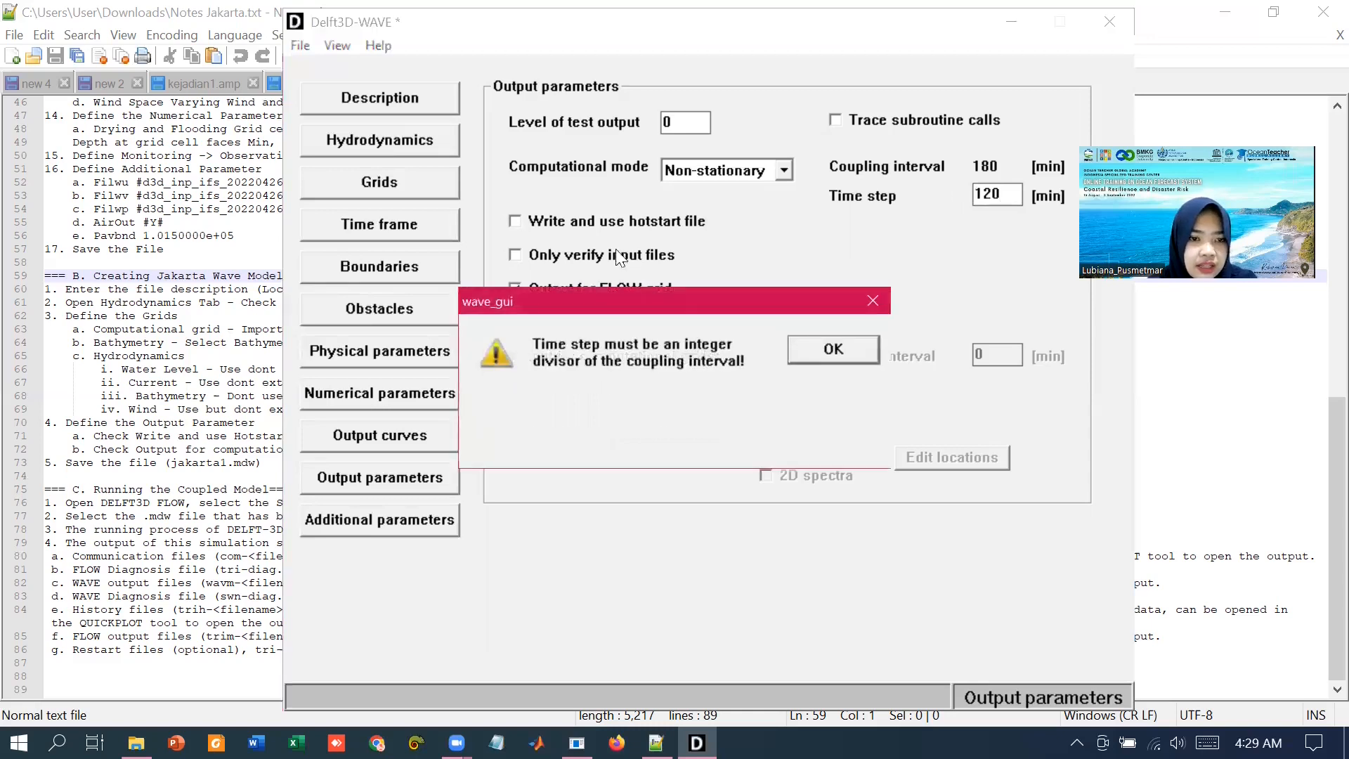
click(817, 348)
double_click(1003, 197)
text(60)
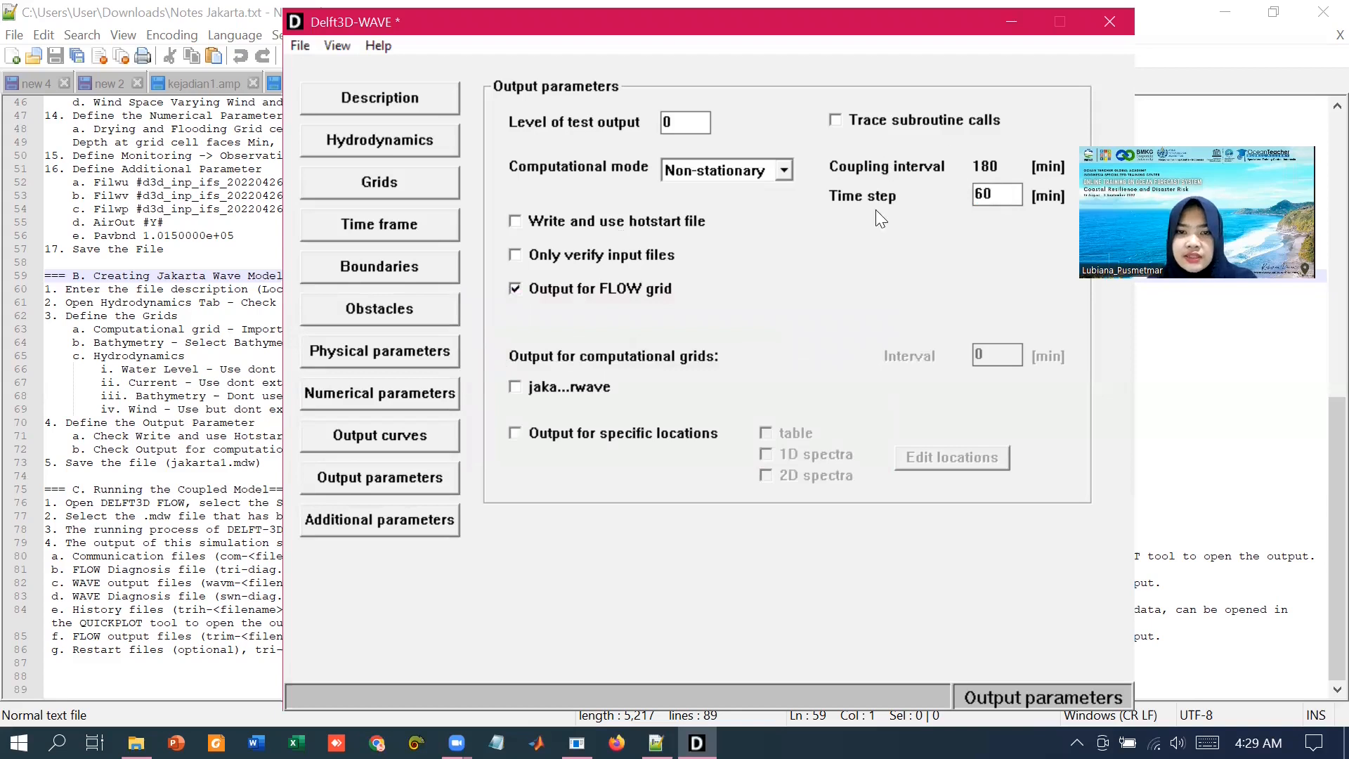
Step: Enable writing and using a hotstart file, and output for the jaka...rwave grid at a 60 min interval
click(631, 221)
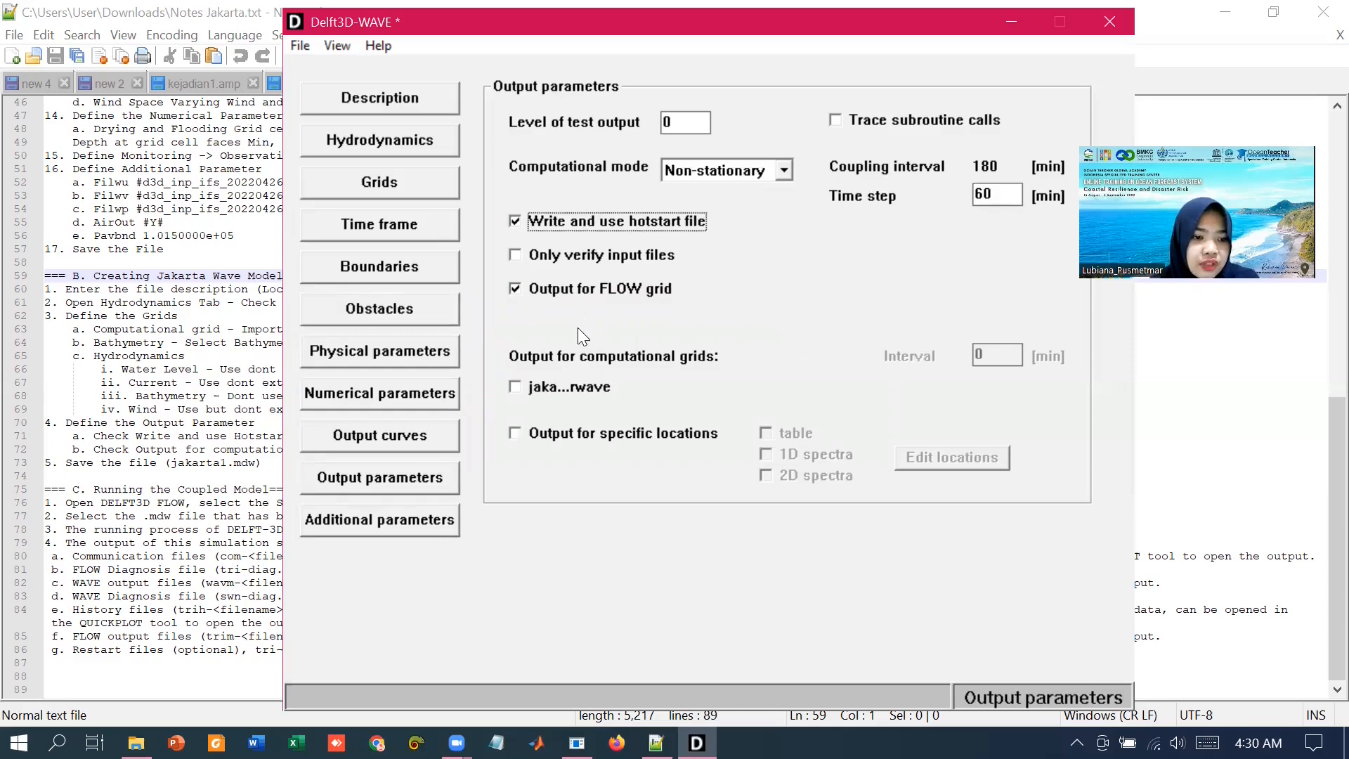
click(537, 390)
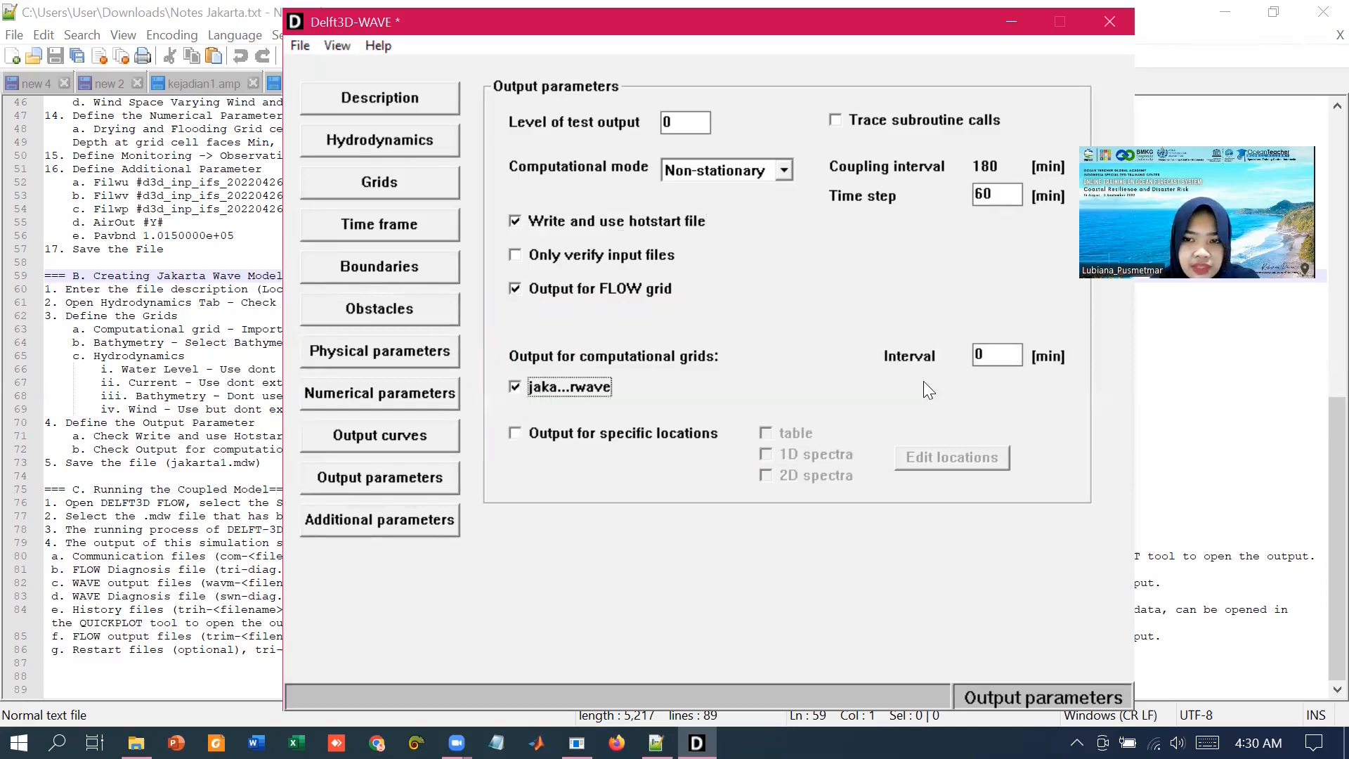
click(1008, 359)
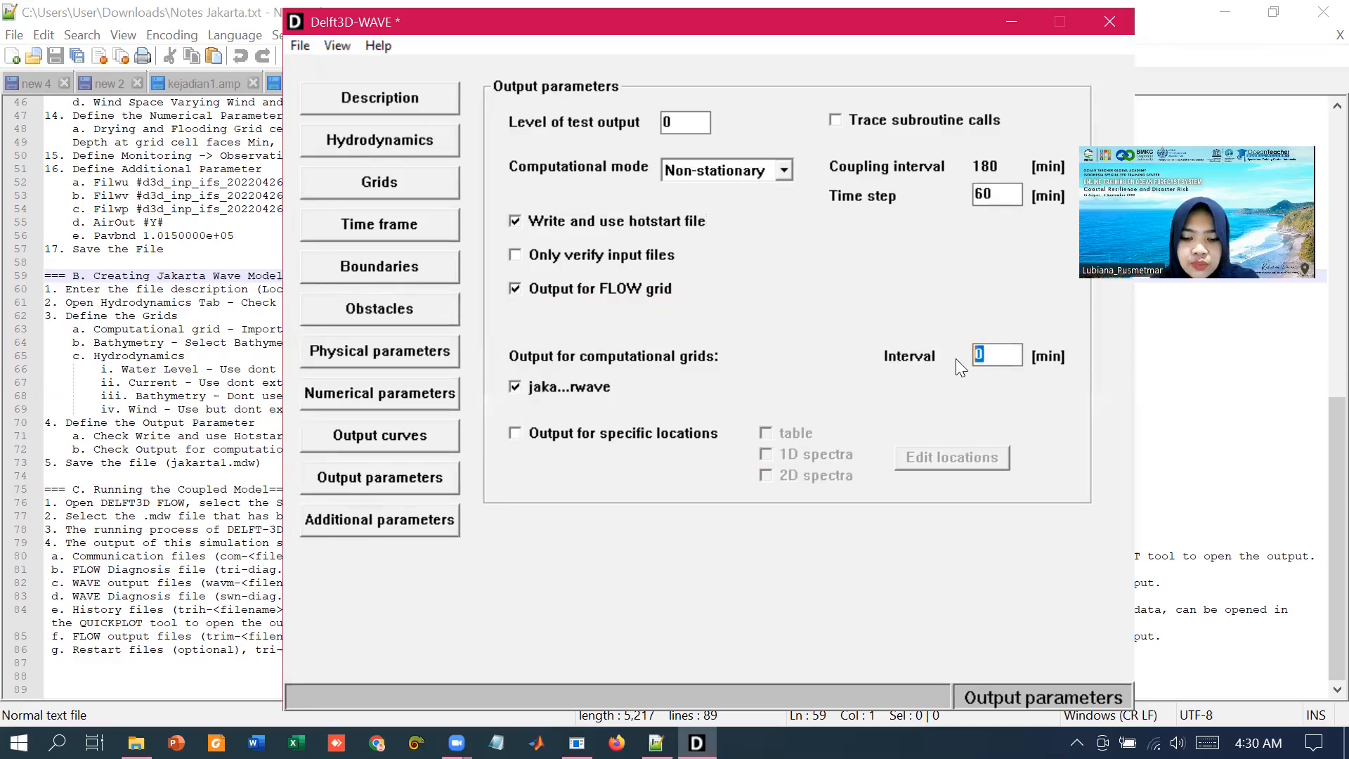
text(60)
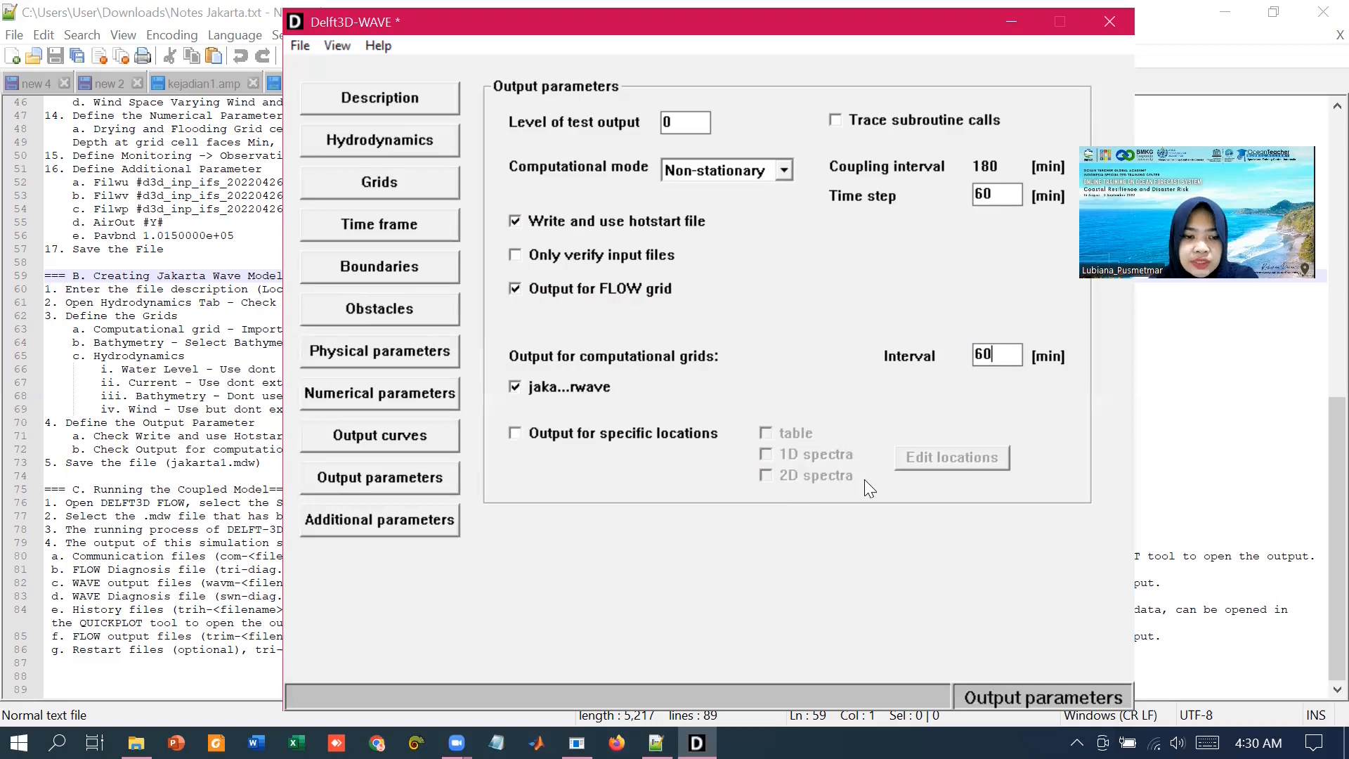
click(423, 527)
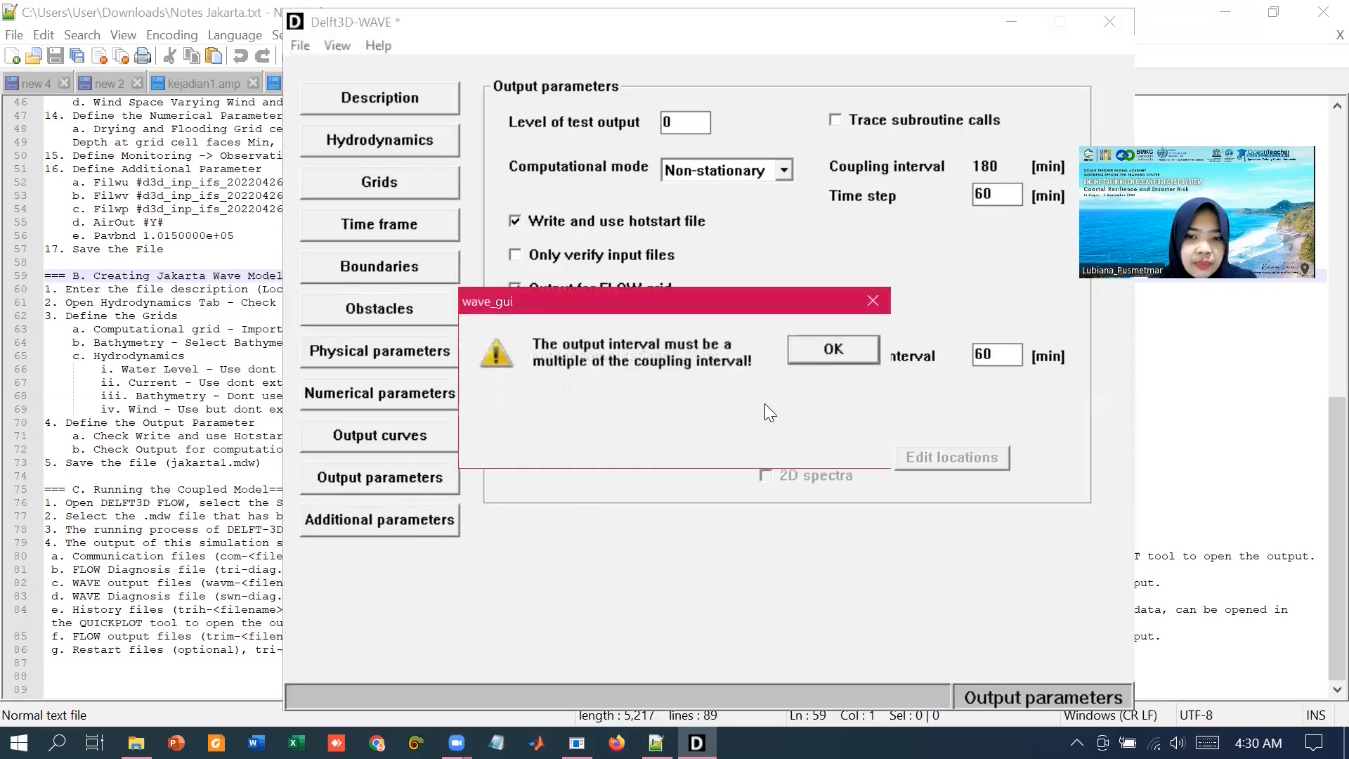
click(814, 346)
Step: Save the wave model as Jakarta1 in the .mdw master definition format
click(448, 507)
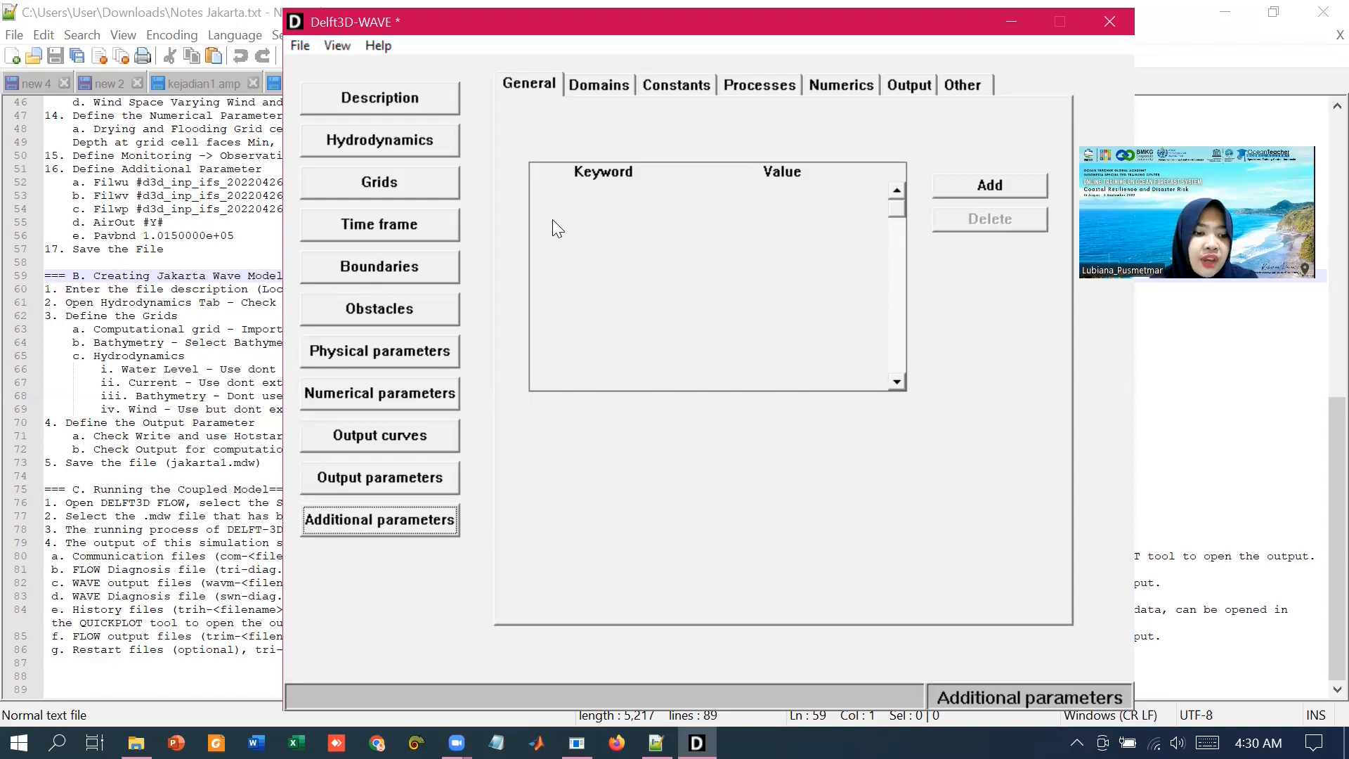
click(298, 46)
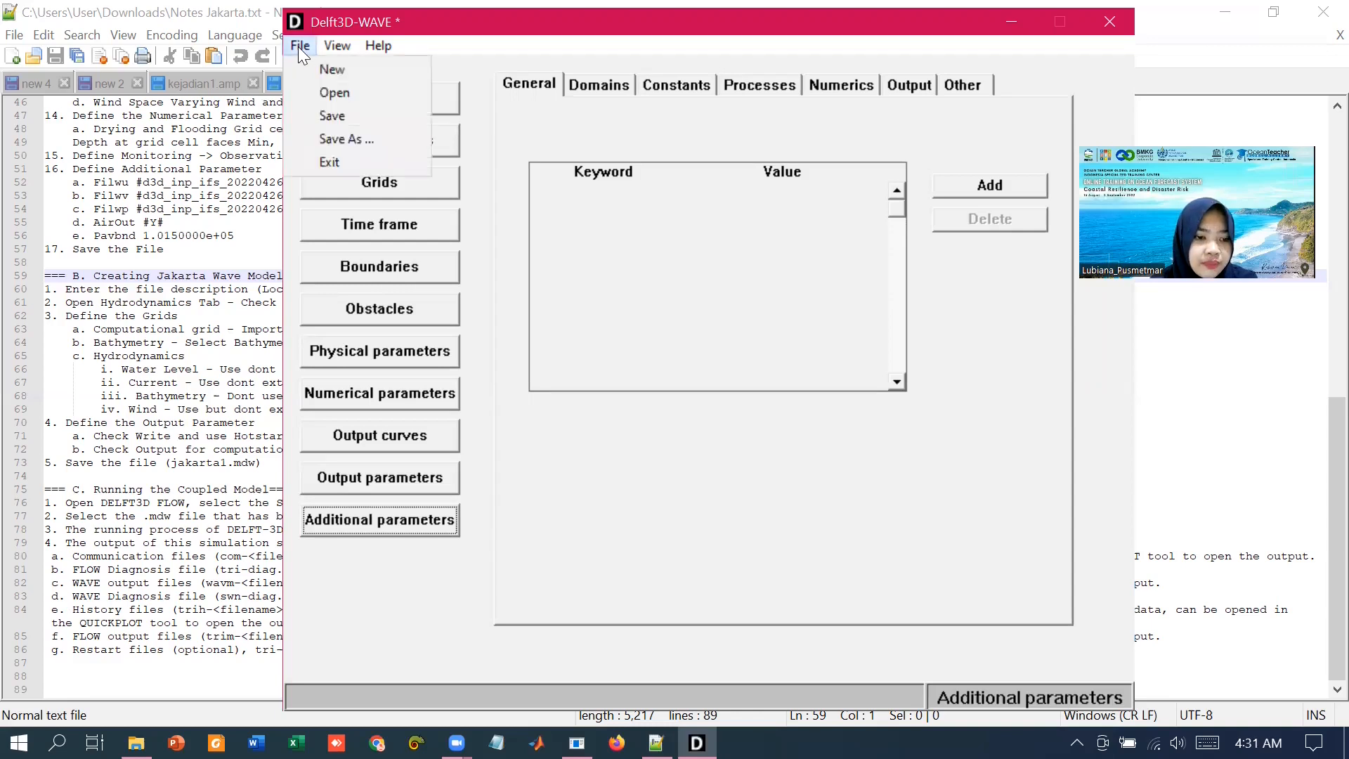
click(333, 140)
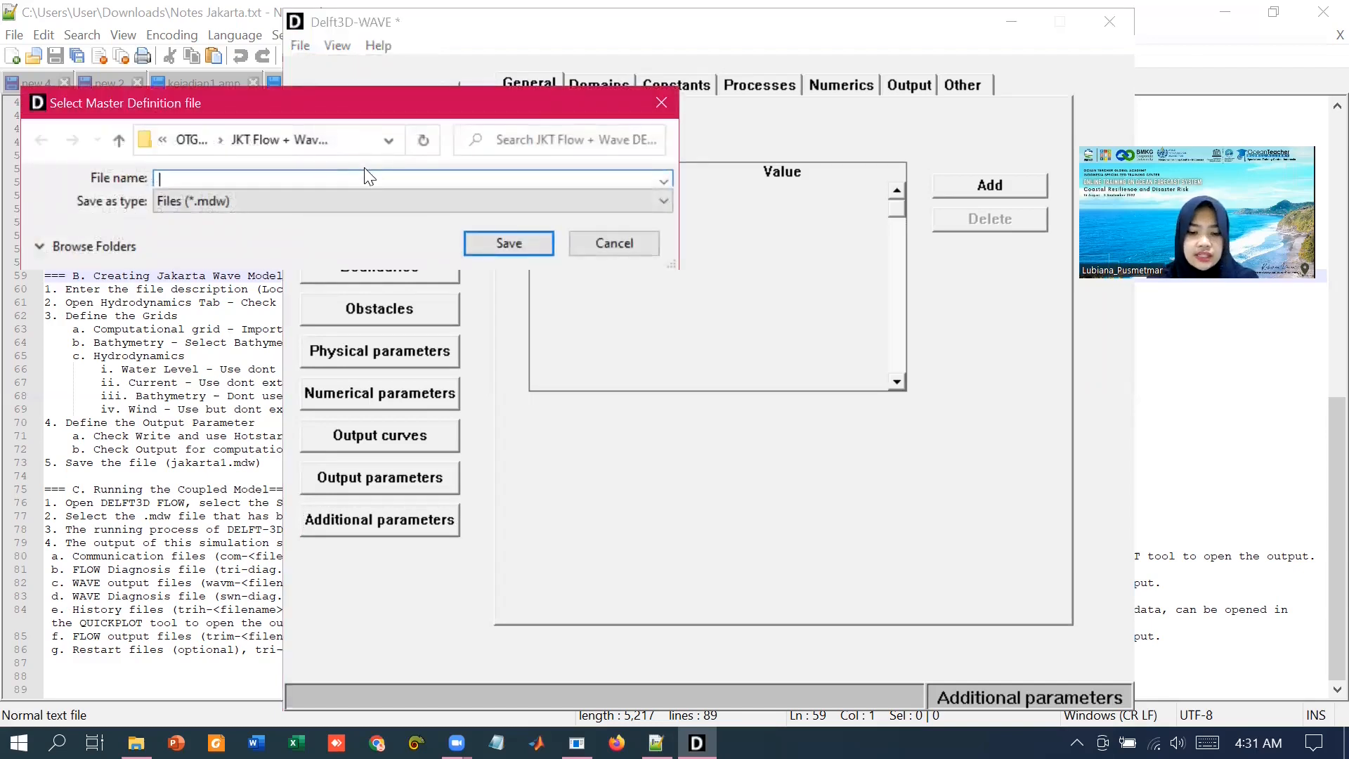
text(jakarta1)
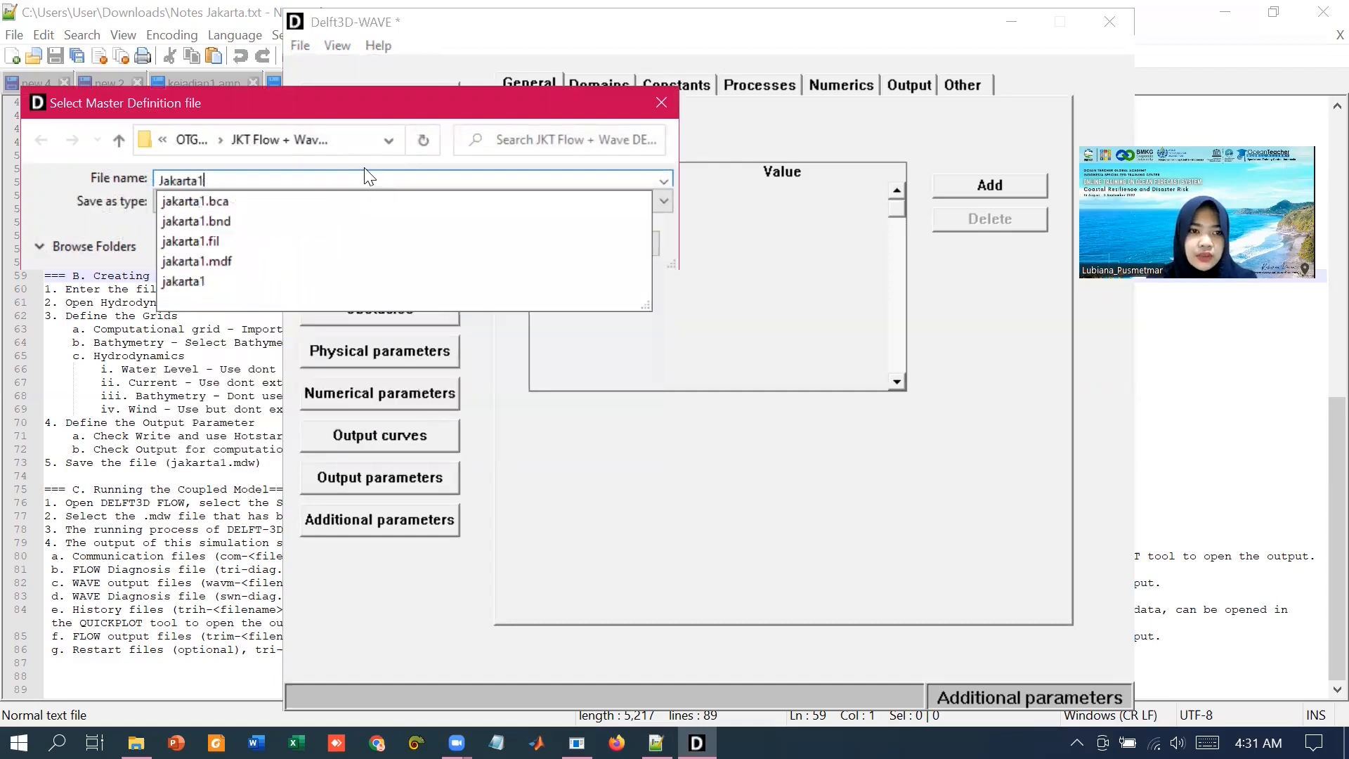
click(134, 217)
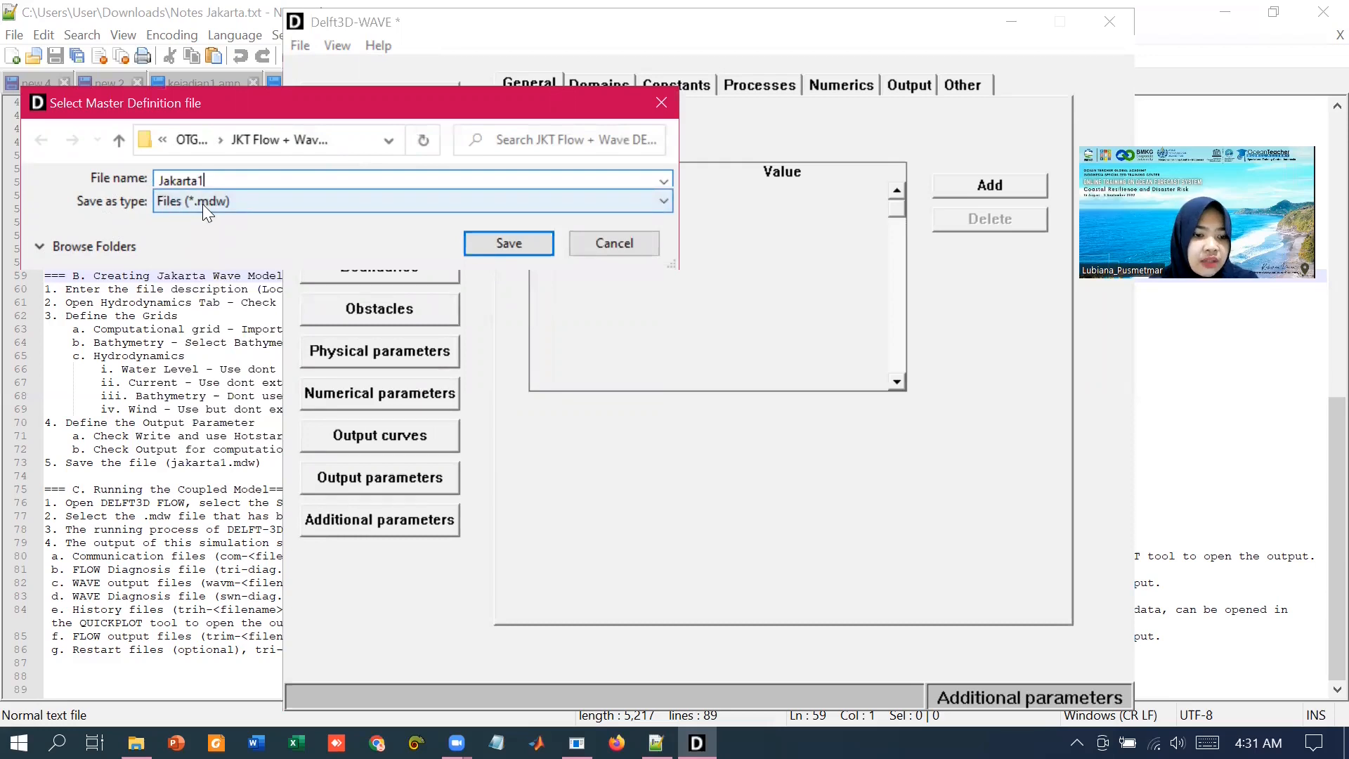
click(491, 249)
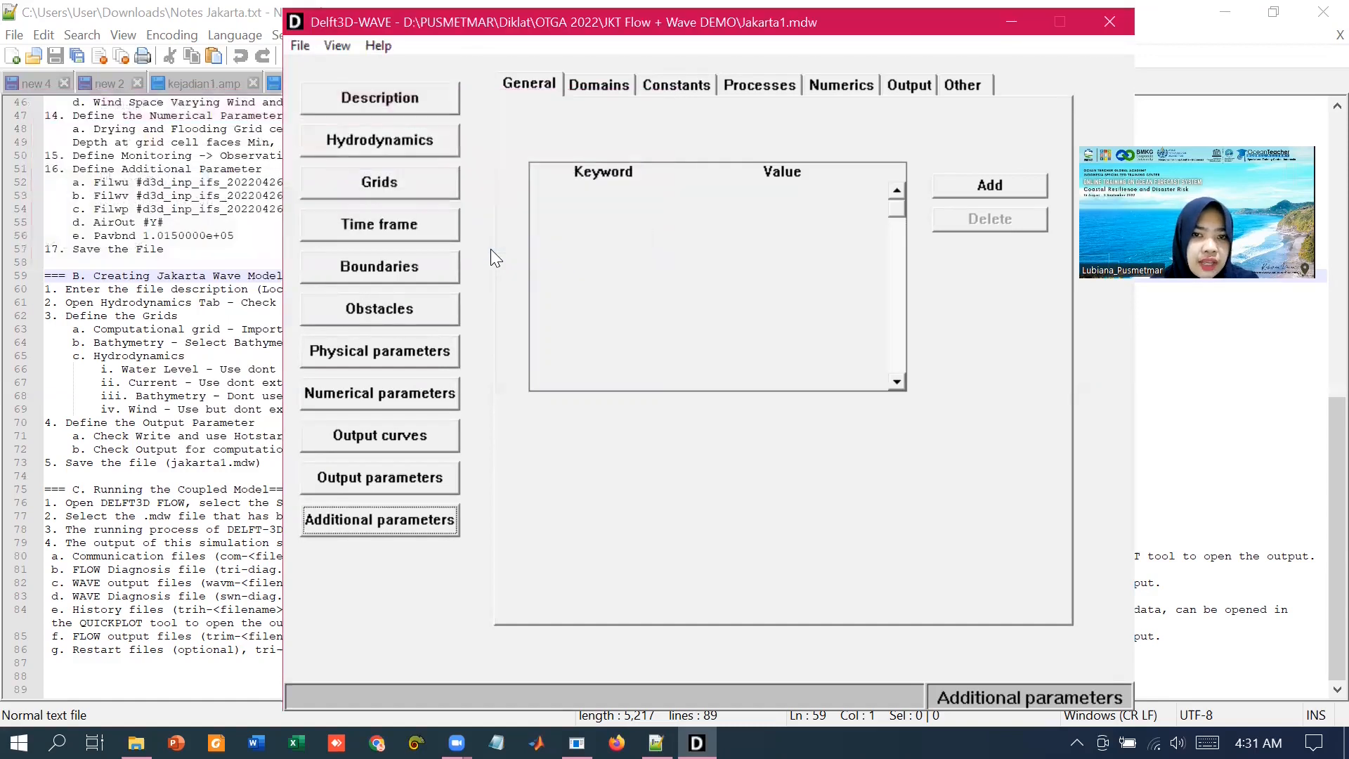